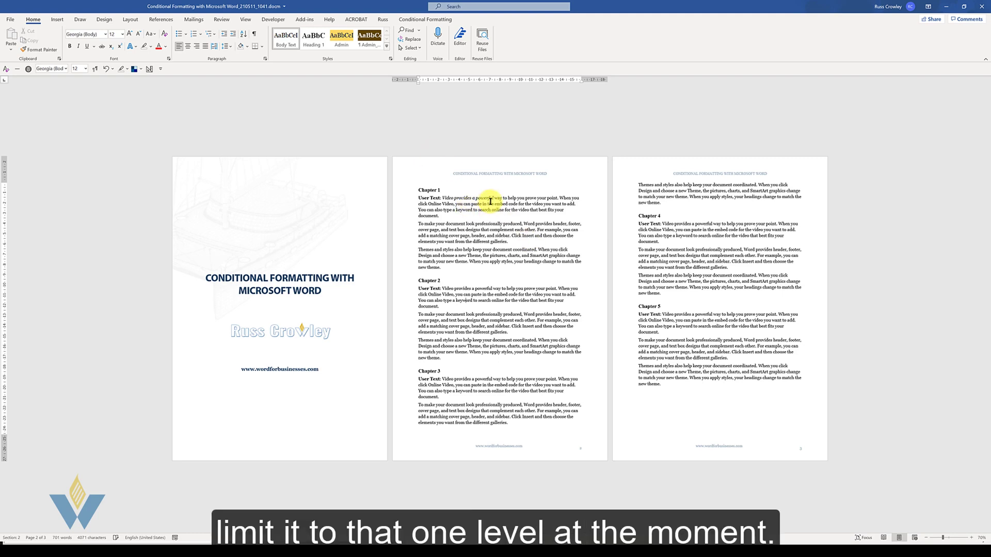
Preview the Admin style, then open the Apply Styles pane as a shorter floating window.
mouse_move(451, 196)
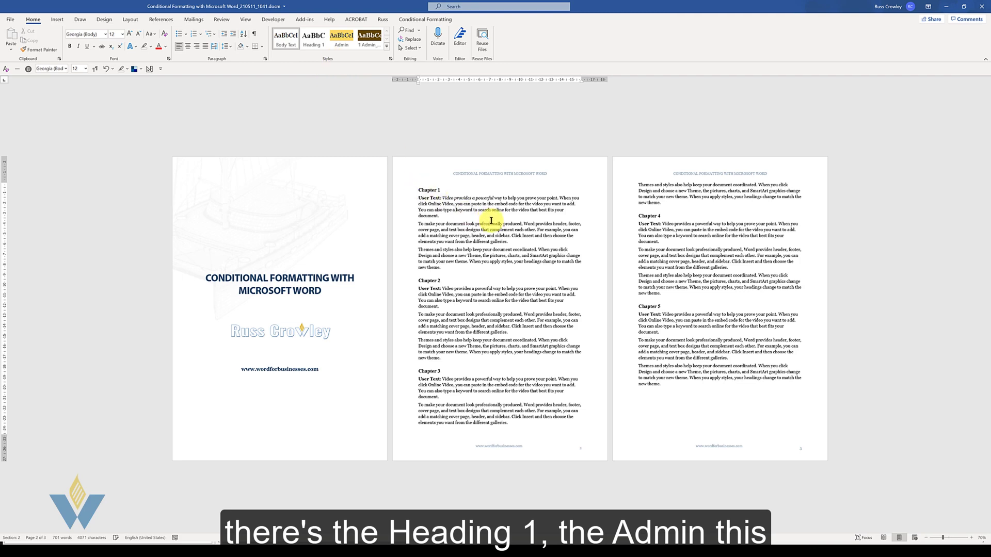
click(345, 44)
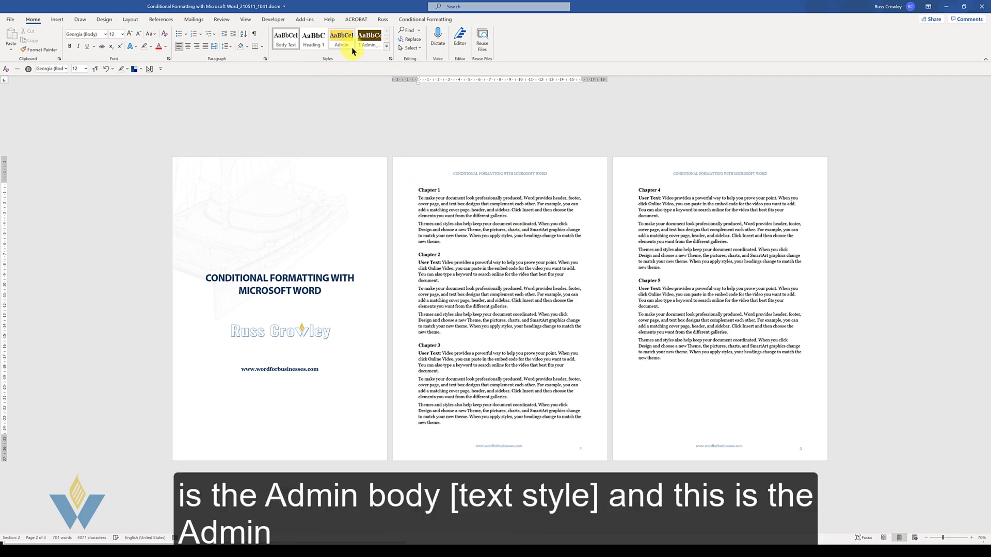
key(ctrl+shift+s)
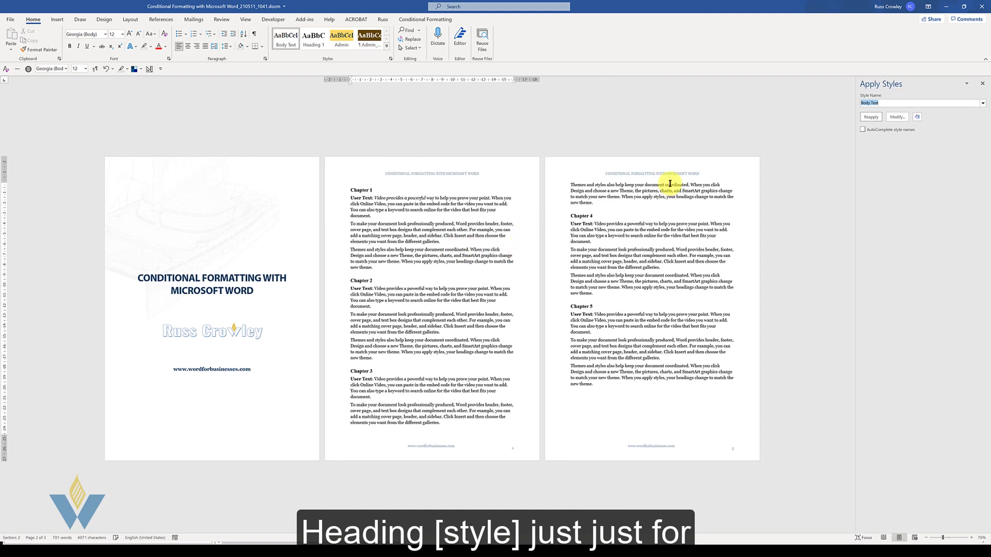
drag(908, 78, 867, 111)
drag(866, 201, 869, 176)
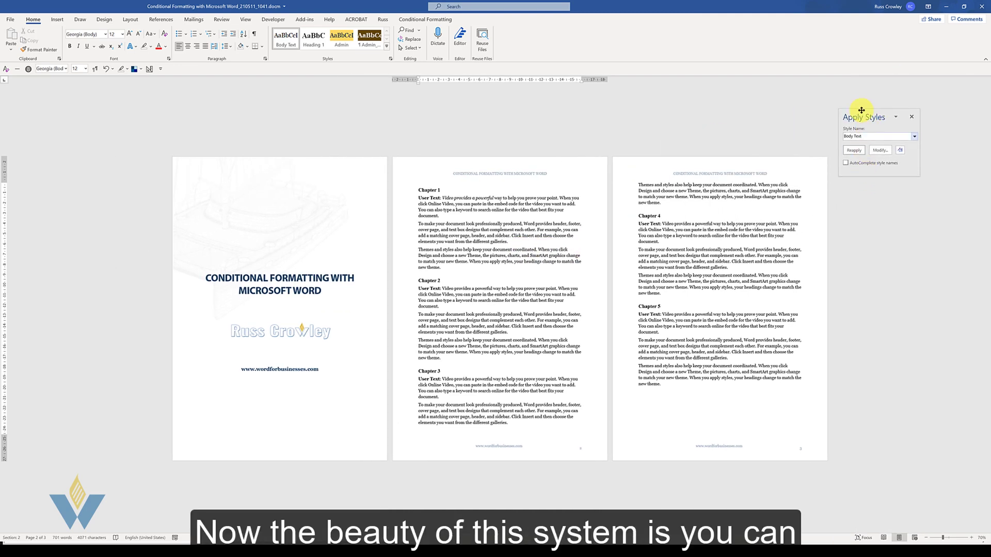
drag(861, 110, 823, 149)
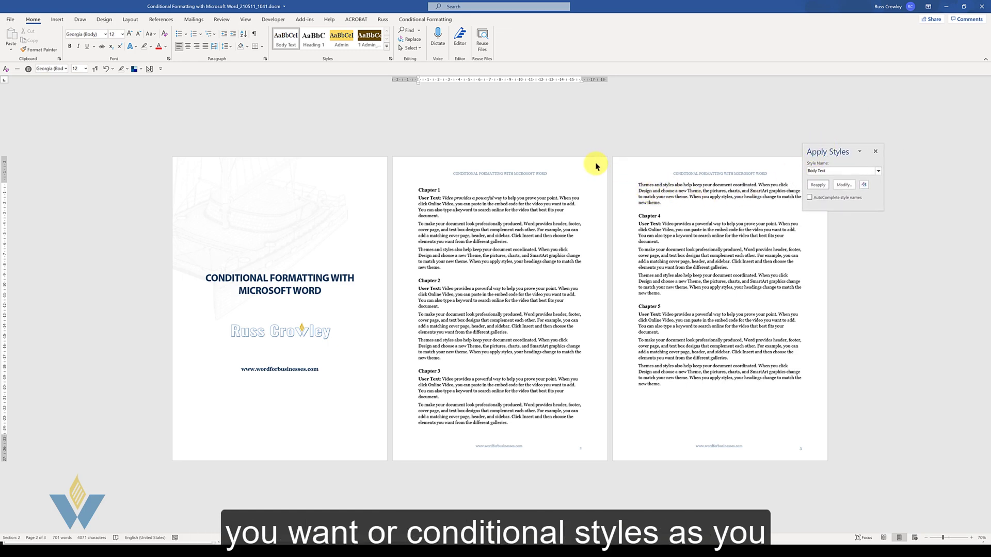
Reopen Apply Styles above the pages and check the Chapter 1 heading and body text styles.
click(540, 210)
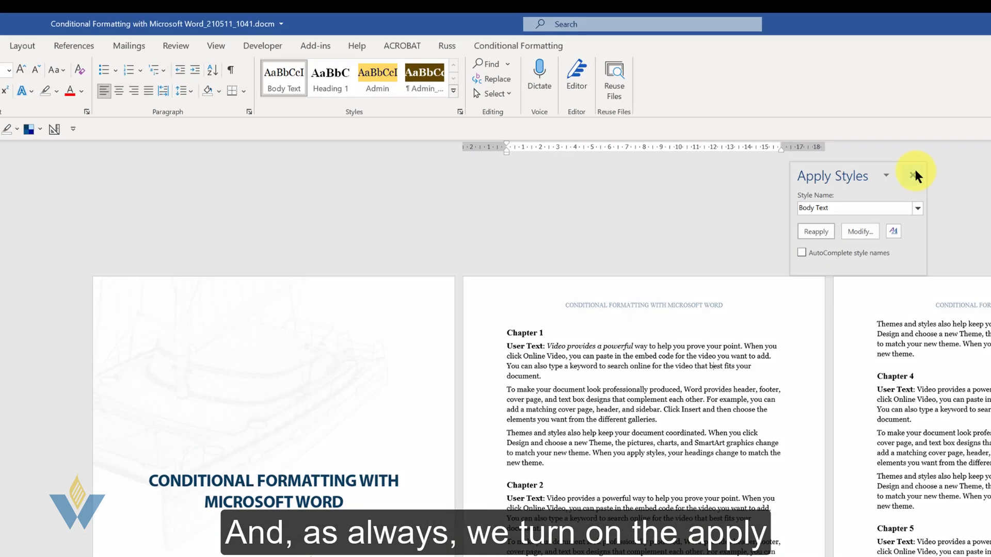
click(913, 175)
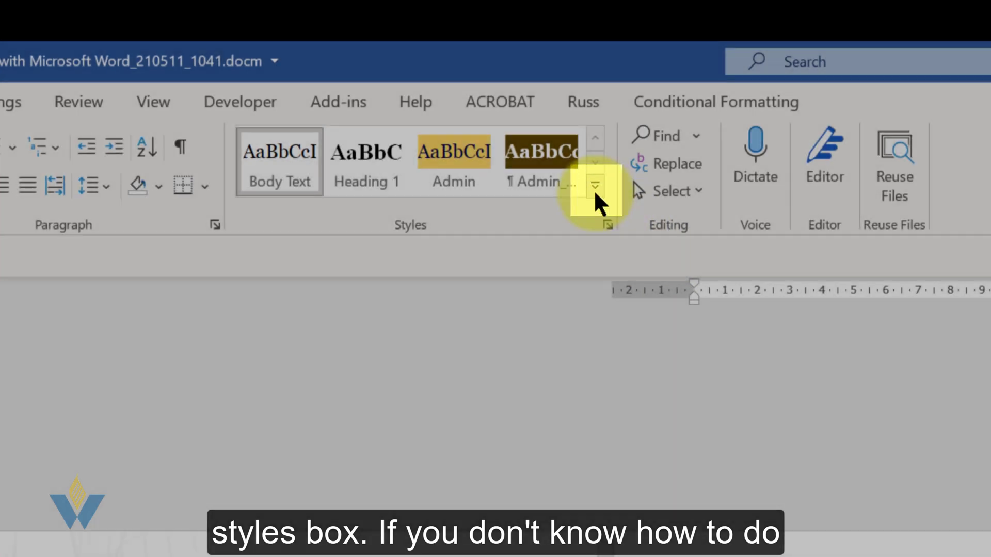
click(595, 189)
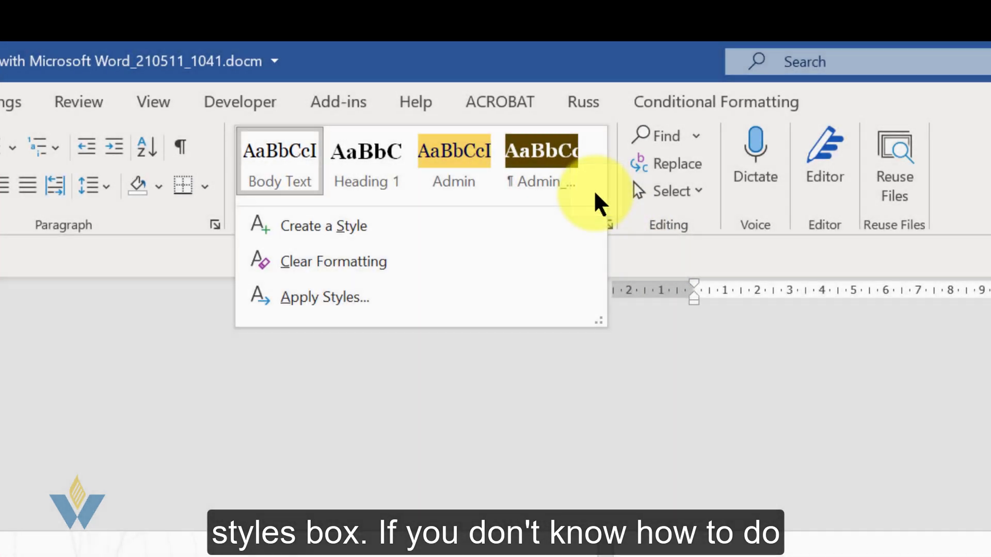
click(374, 305)
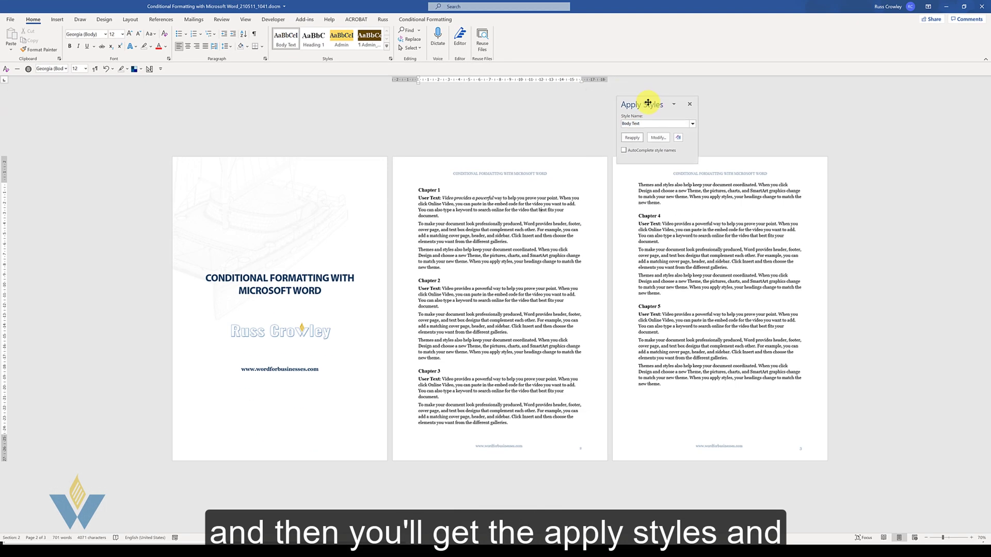
drag(647, 103, 651, 93)
click(431, 190)
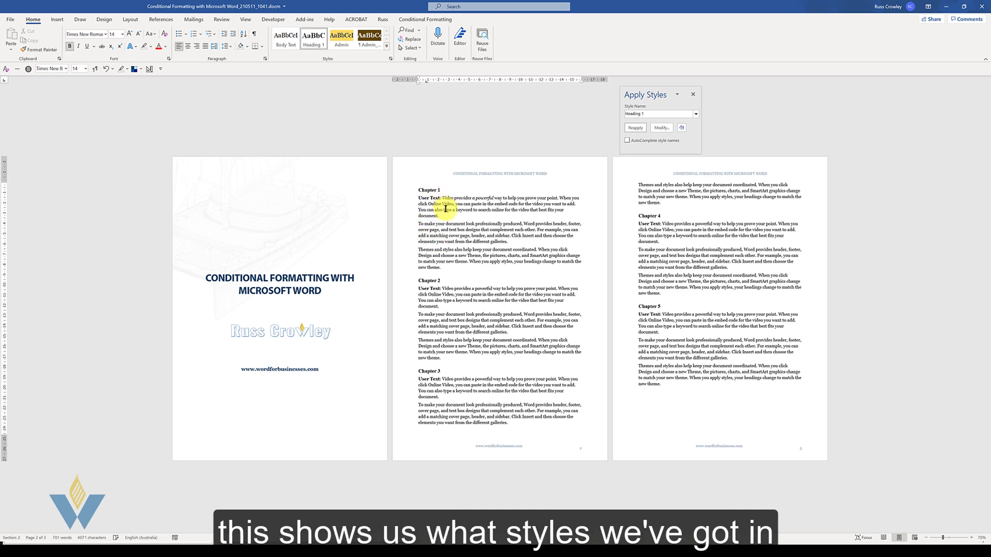
click(445, 208)
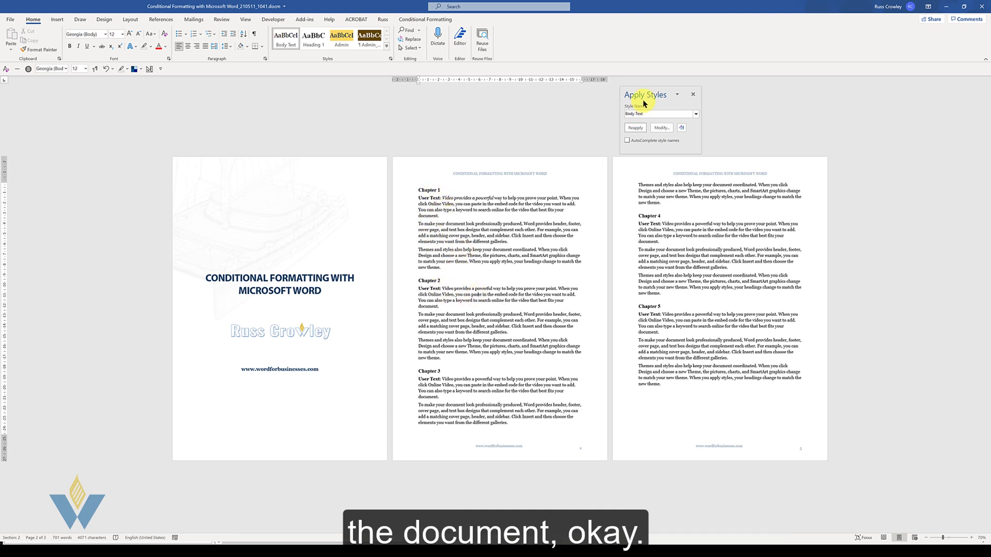
drag(645, 100, 687, 96)
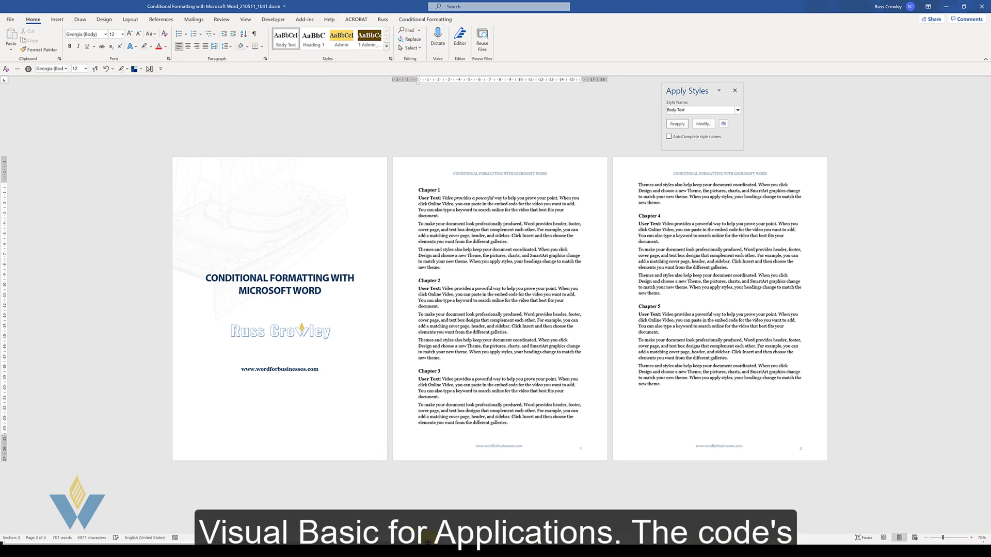
Open the Visual Basic editor from Developer and view the iribbon module's code.
click(273, 19)
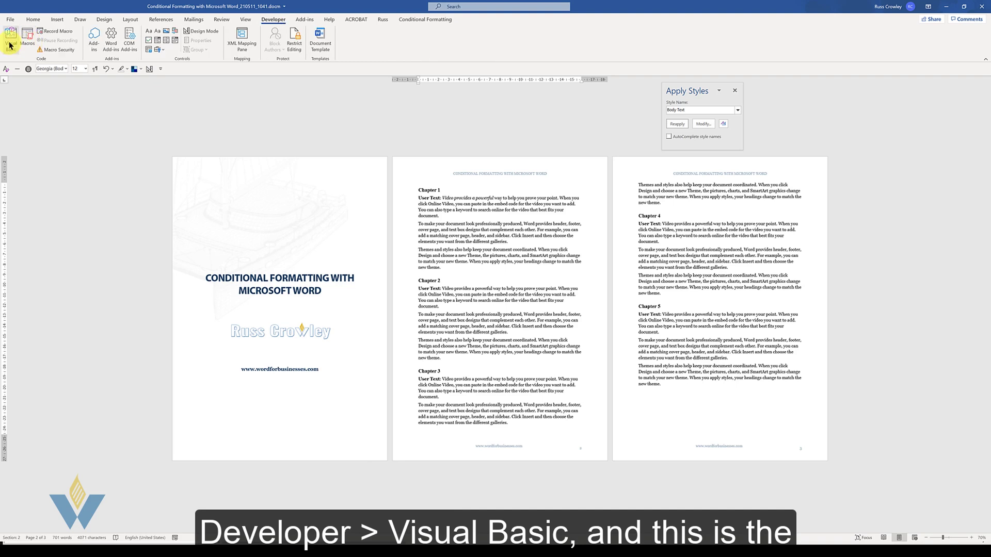
click(9, 45)
scroll(294, 175, up, 2)
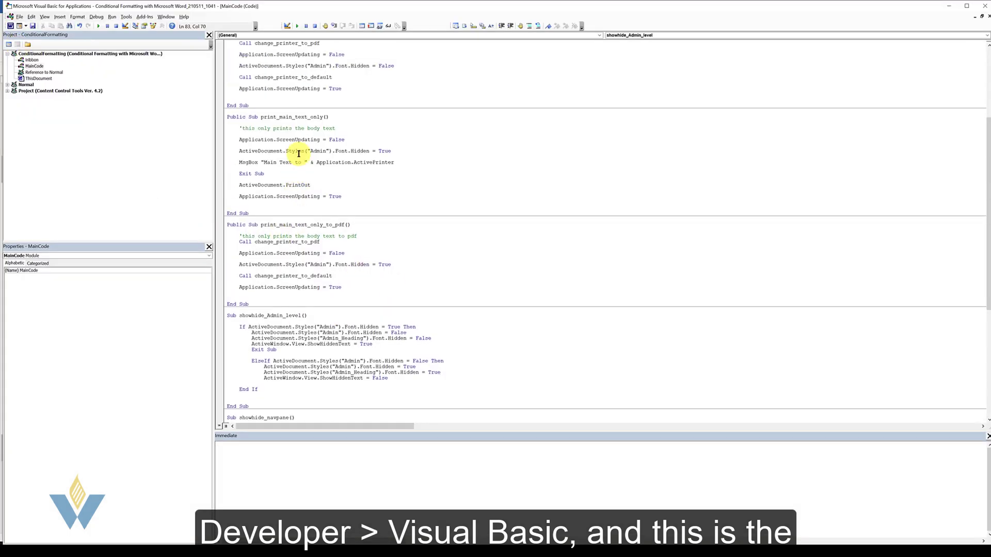
scroll(299, 150, down, 2)
double_click(33, 61)
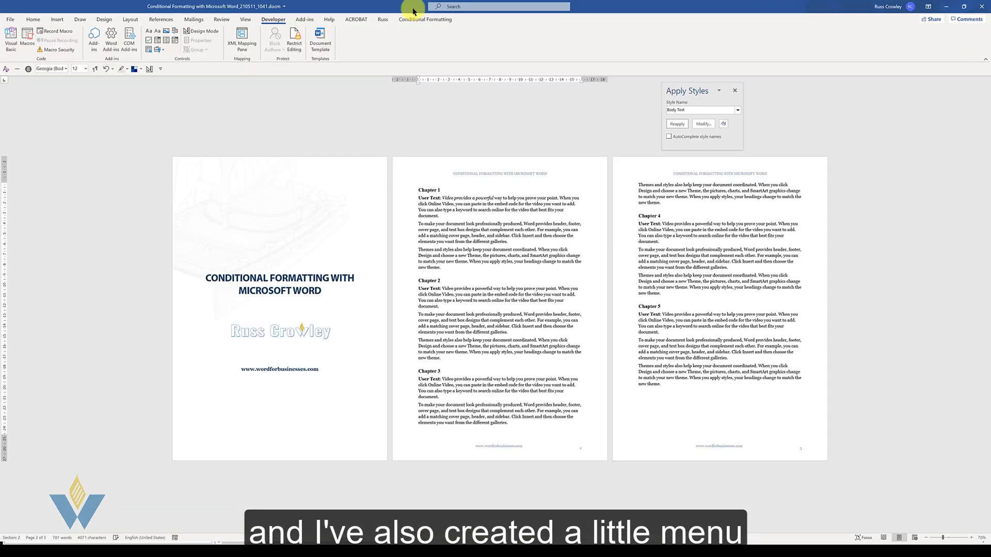
On Conditional Formatting, use User/Admin Toggle to reveal the yellow admin-only text.
click(416, 19)
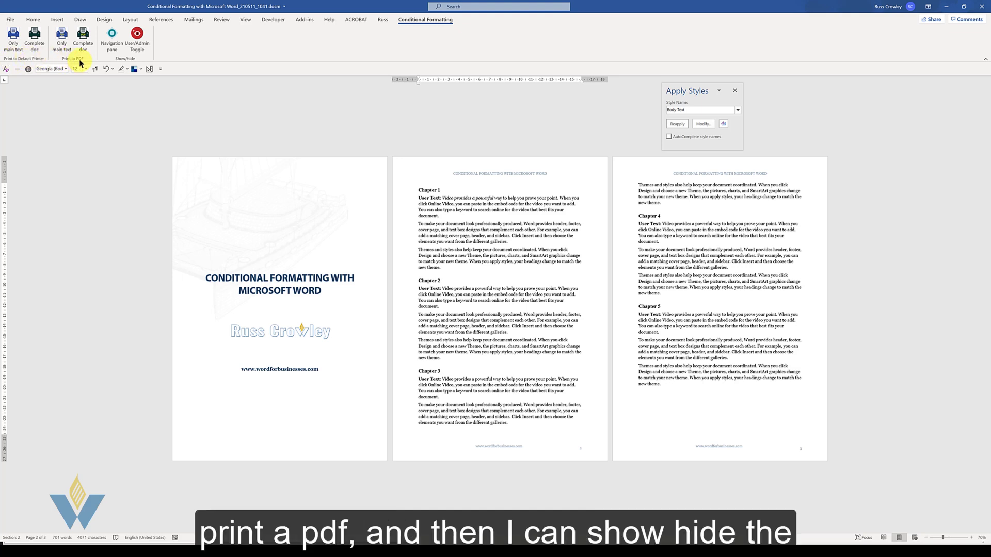
click(112, 41)
click(112, 41)
click(112, 42)
click(113, 42)
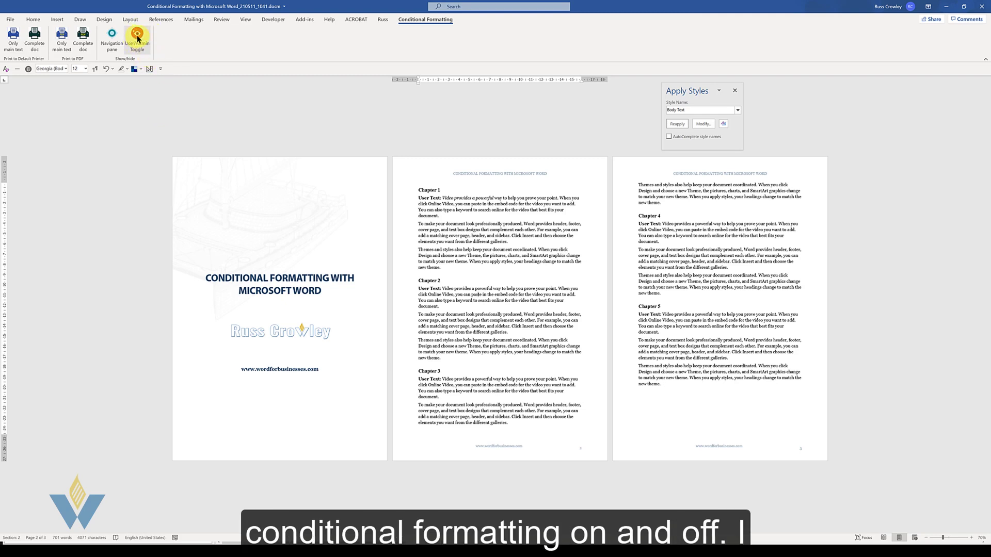
click(137, 37)
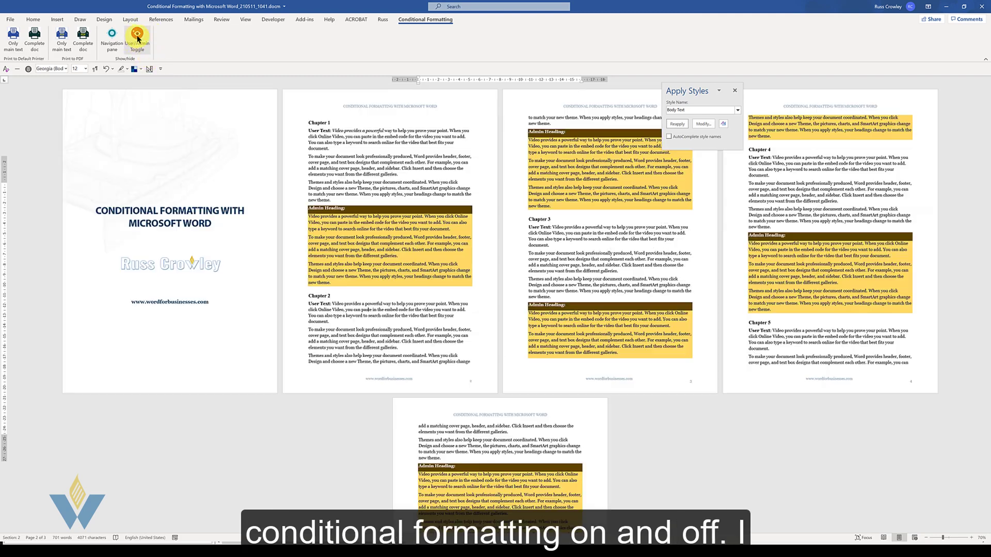
click(137, 37)
click(137, 38)
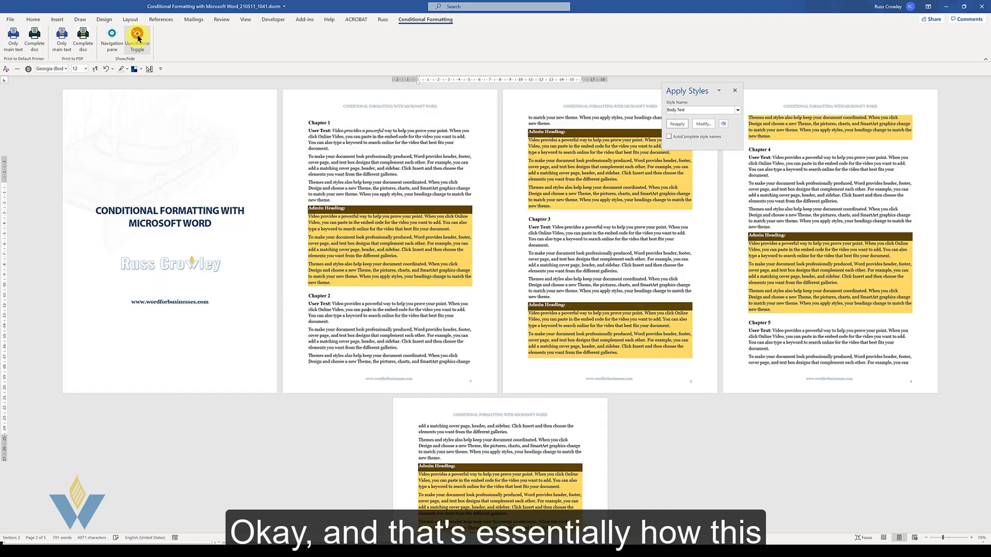
click(137, 37)
click(138, 37)
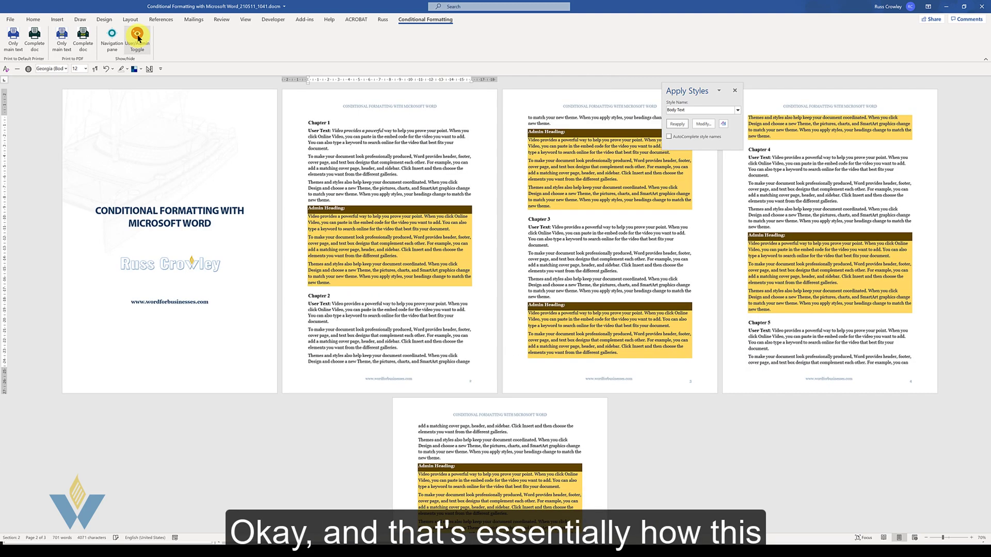
Check the Admin Heading and admin body styles, then toggle the admin sections off and on.
click(587, 186)
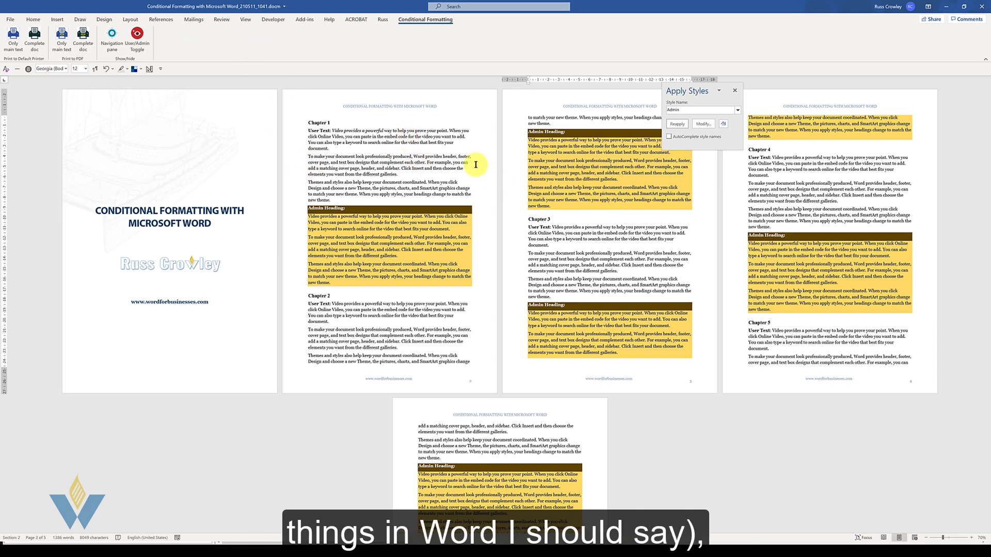
click(33, 19)
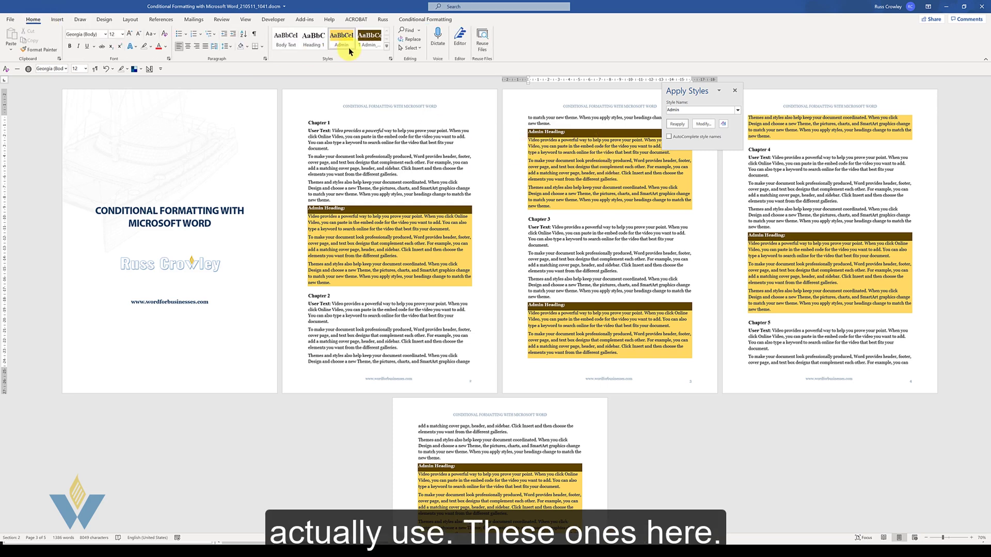
click(544, 133)
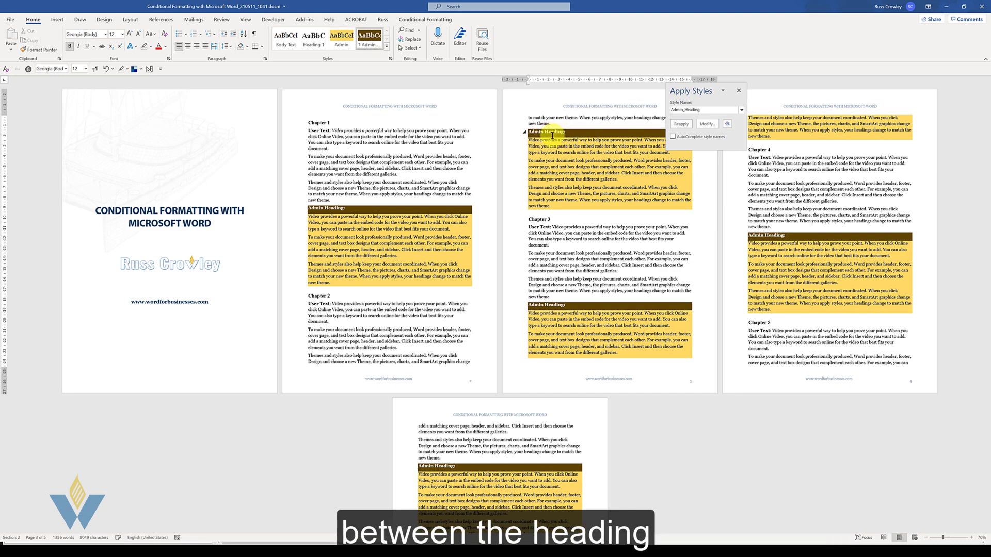
click(553, 152)
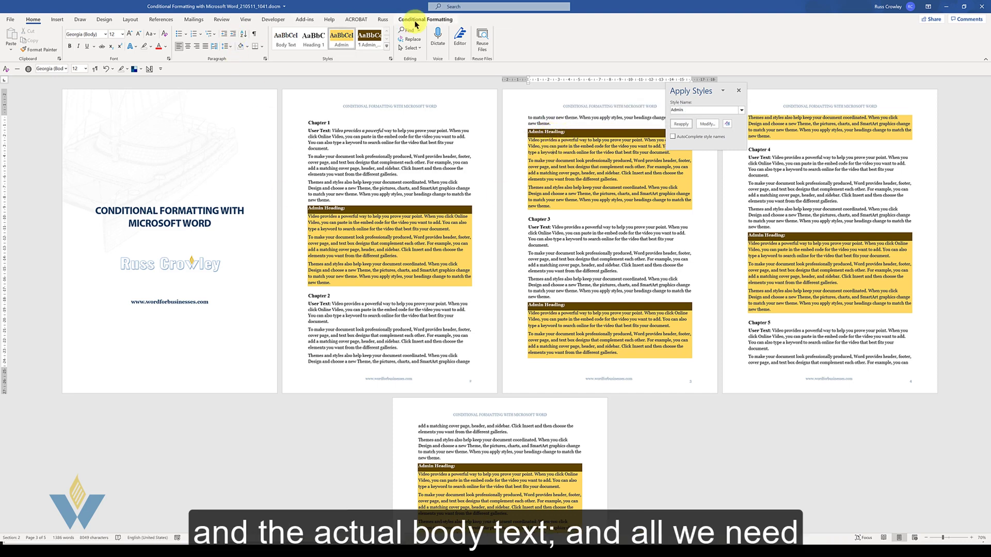
click(416, 21)
click(137, 40)
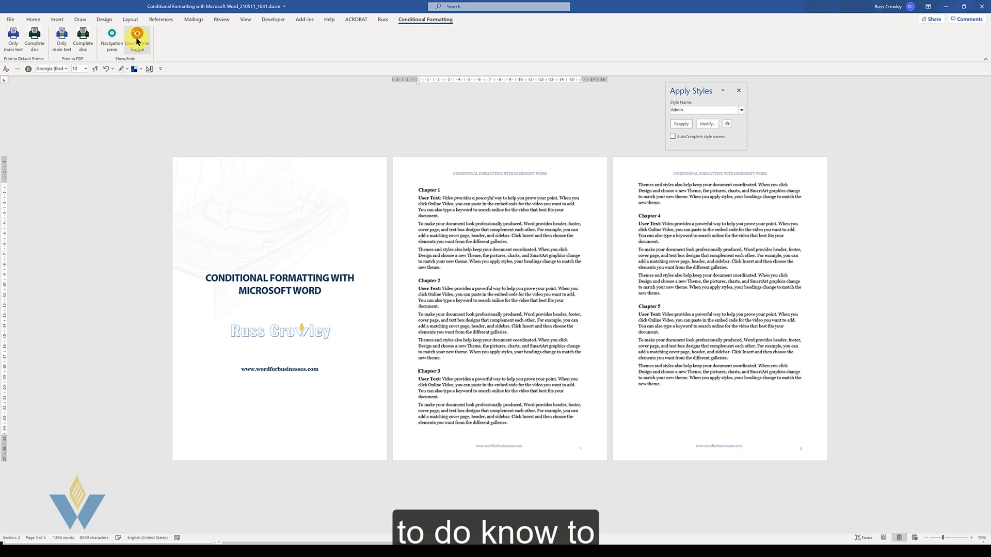
click(136, 40)
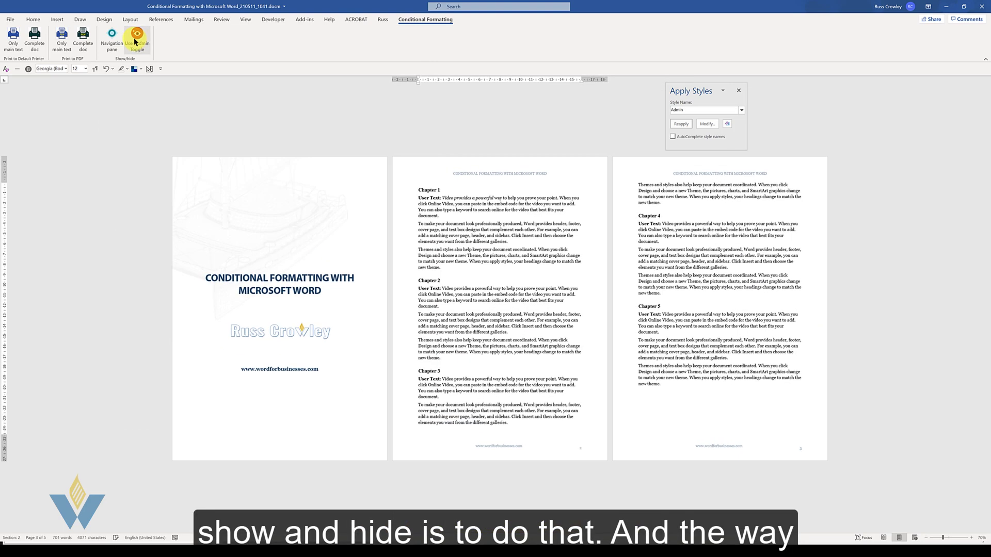
click(136, 38)
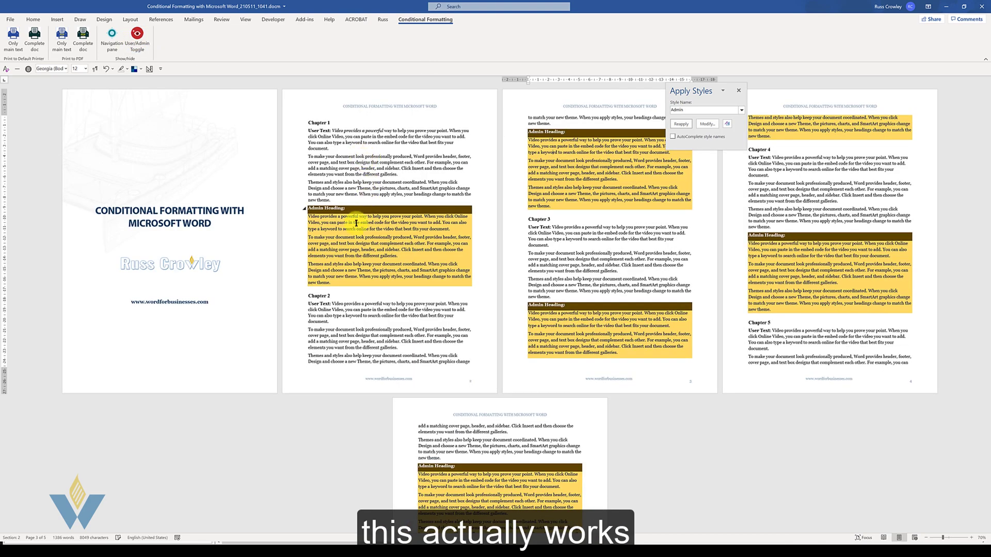
Inspect the admin text's Font settings and close the dialog unchanged.
click(33, 19)
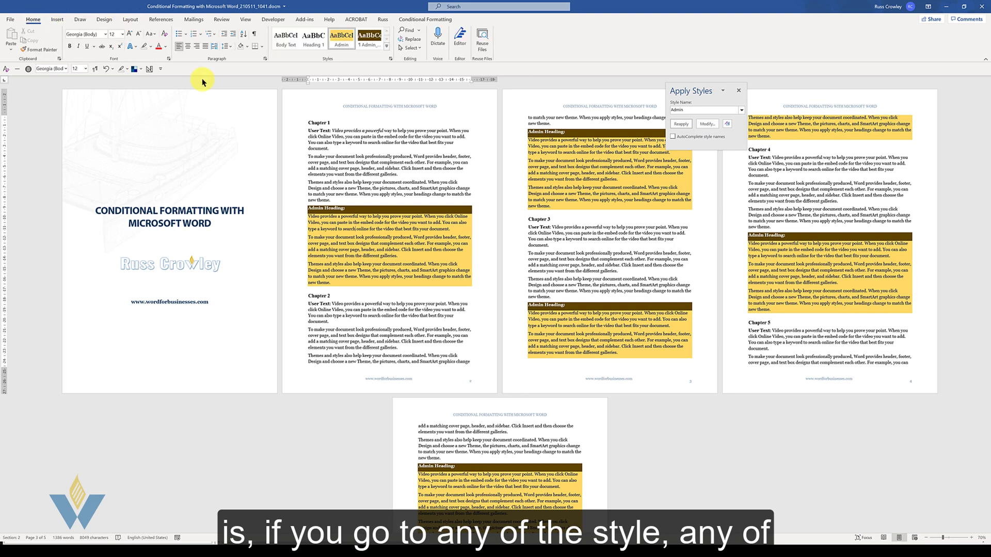
click(168, 59)
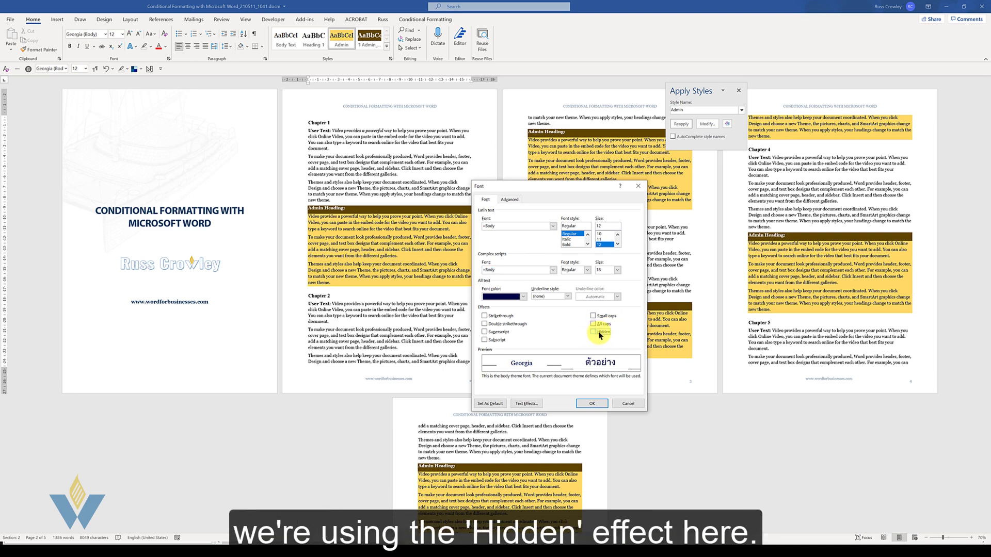
click(628, 403)
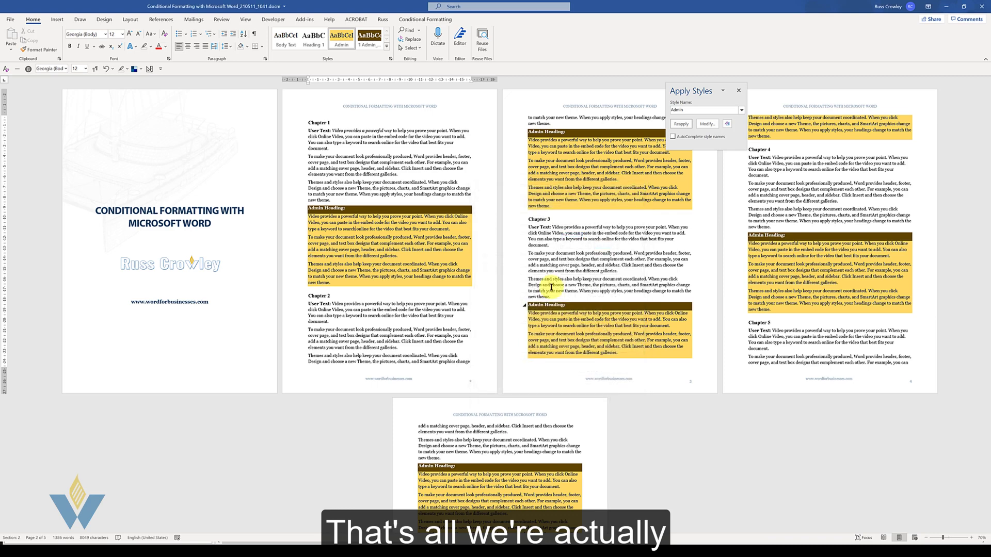
Hide the Admin-styled sections with User/Admin Toggle, leaving three pages of main text.
click(419, 19)
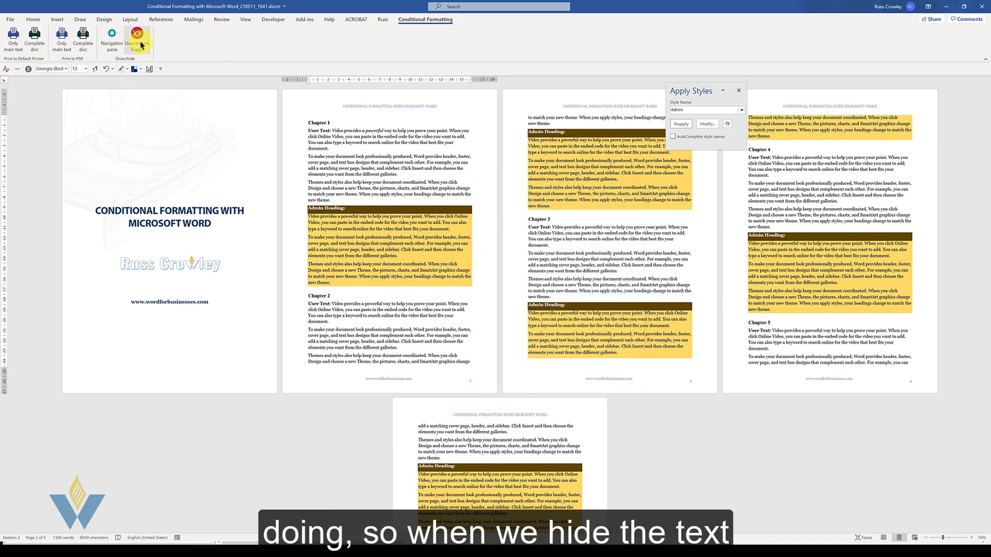
click(138, 39)
click(138, 40)
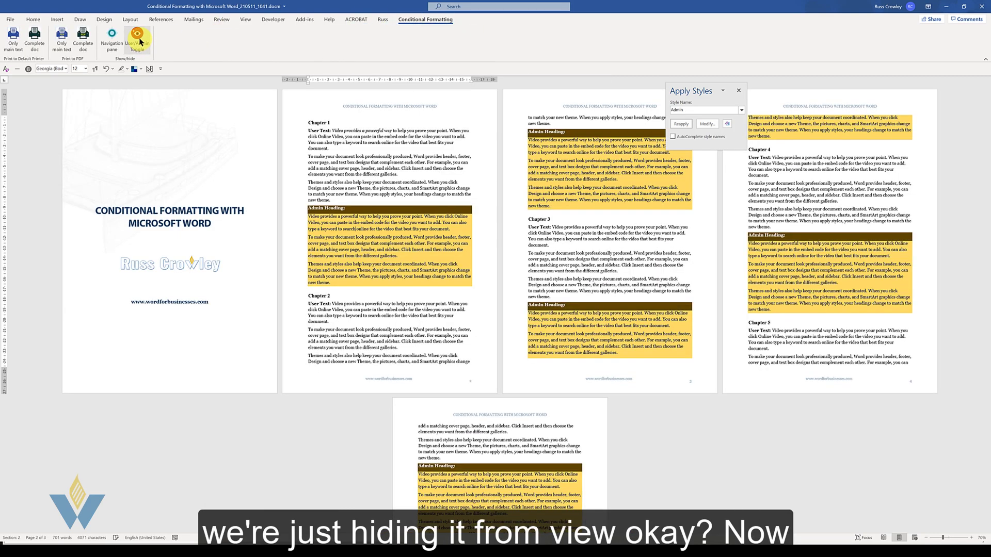
click(137, 39)
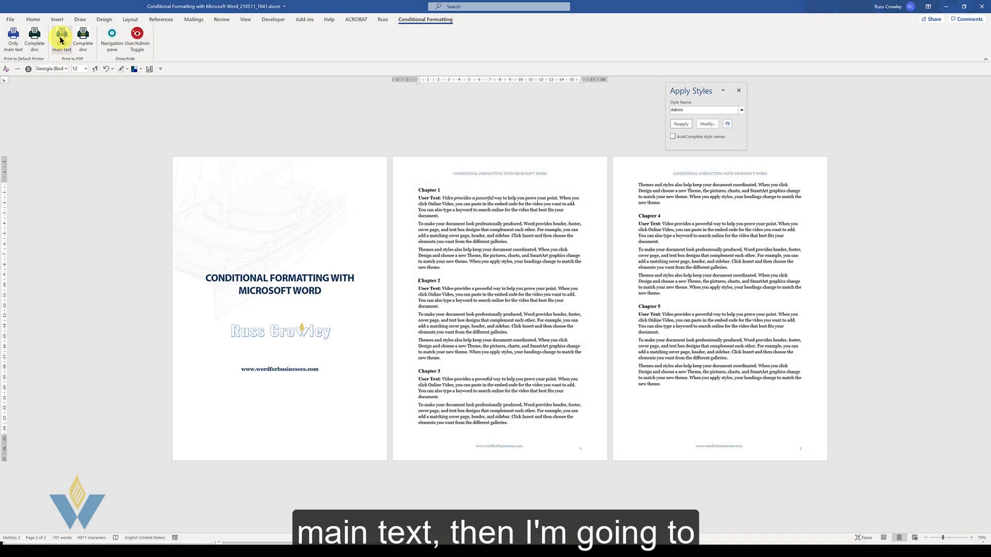
Export only the main text as main_text_only.pdf and find it in the DocDump folder.
click(60, 40)
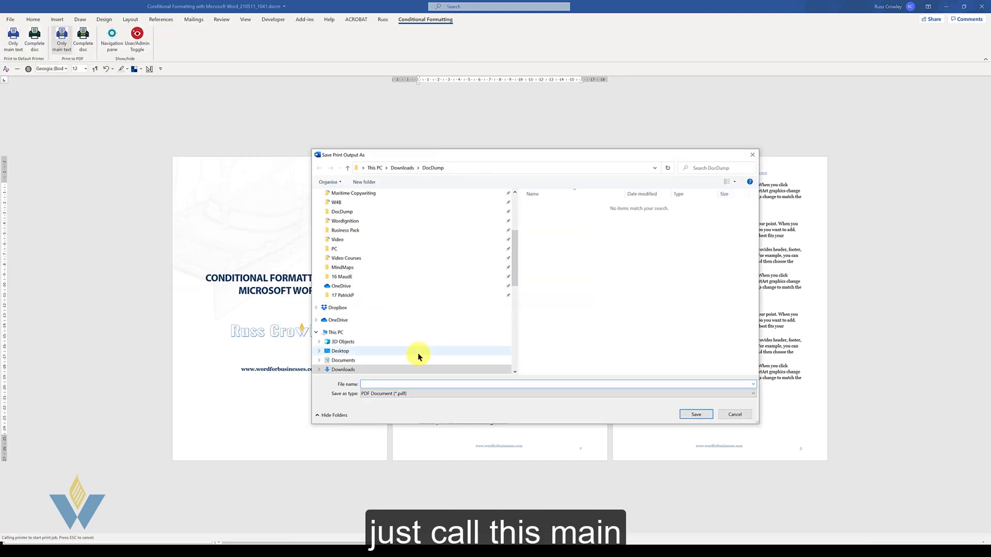
text(main)
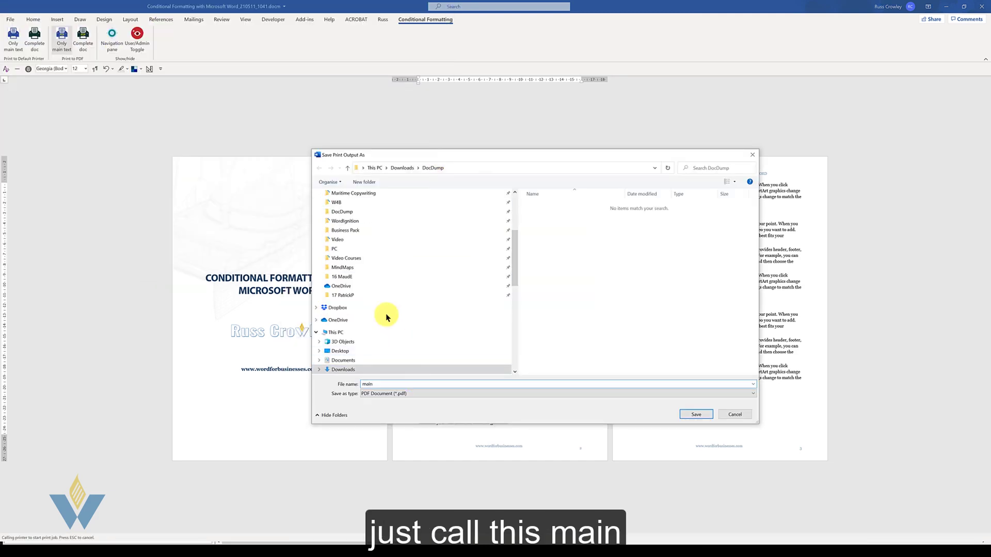
text(_text_only)
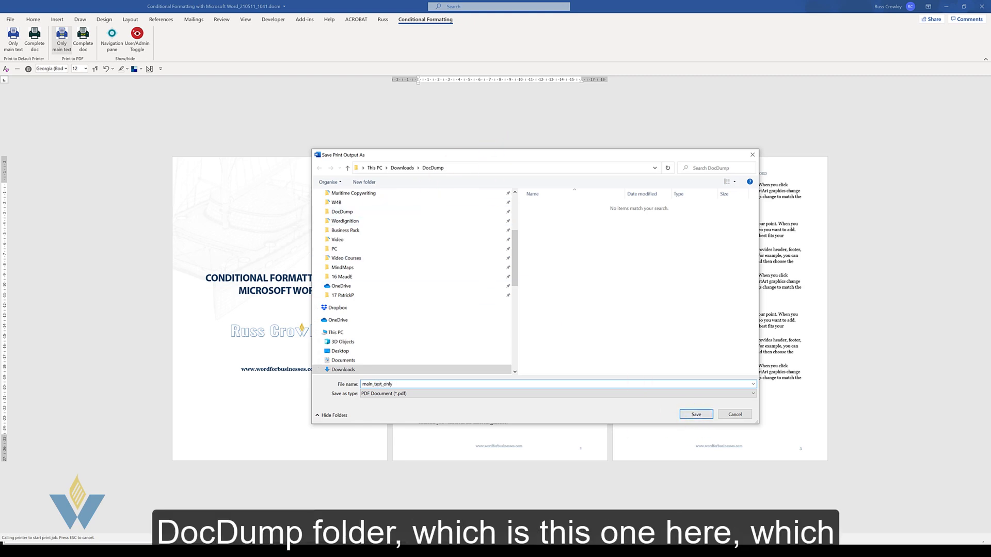
key(alt+Tab)
key(alt+Tab)
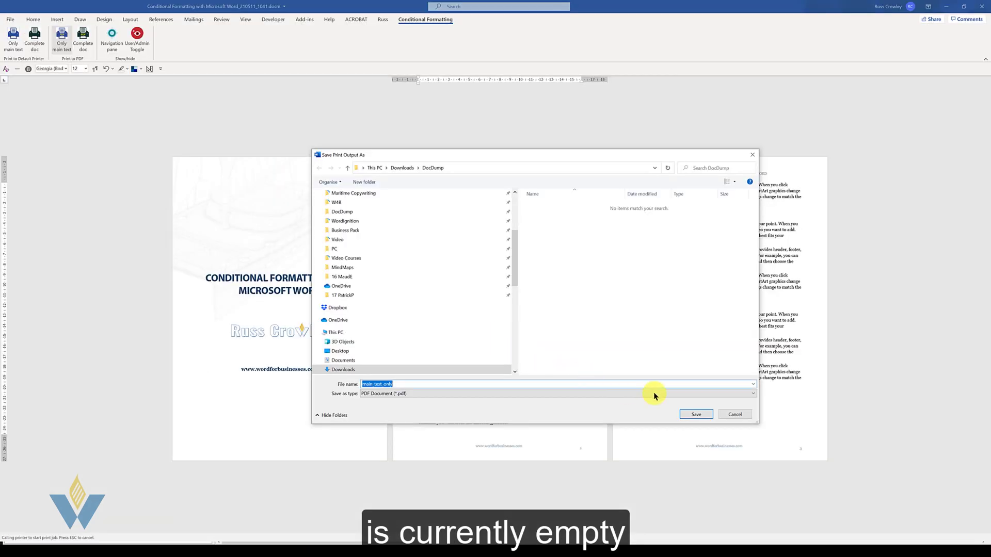
click(691, 413)
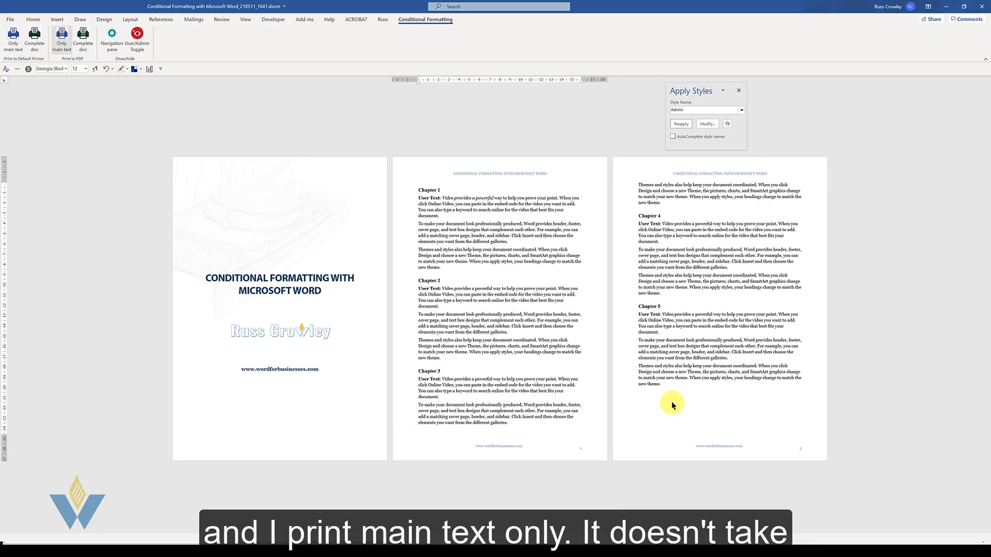
key(alt+Tab)
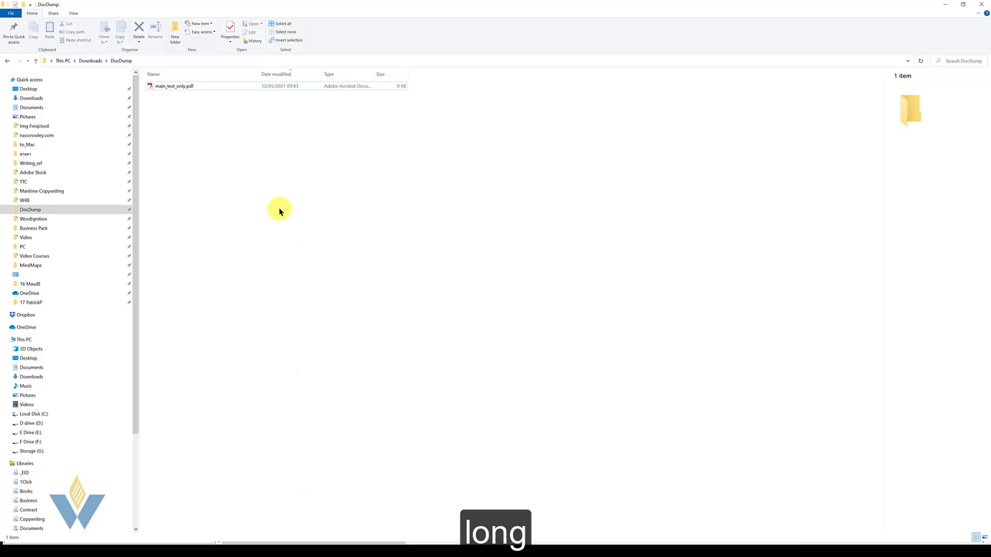
click(182, 89)
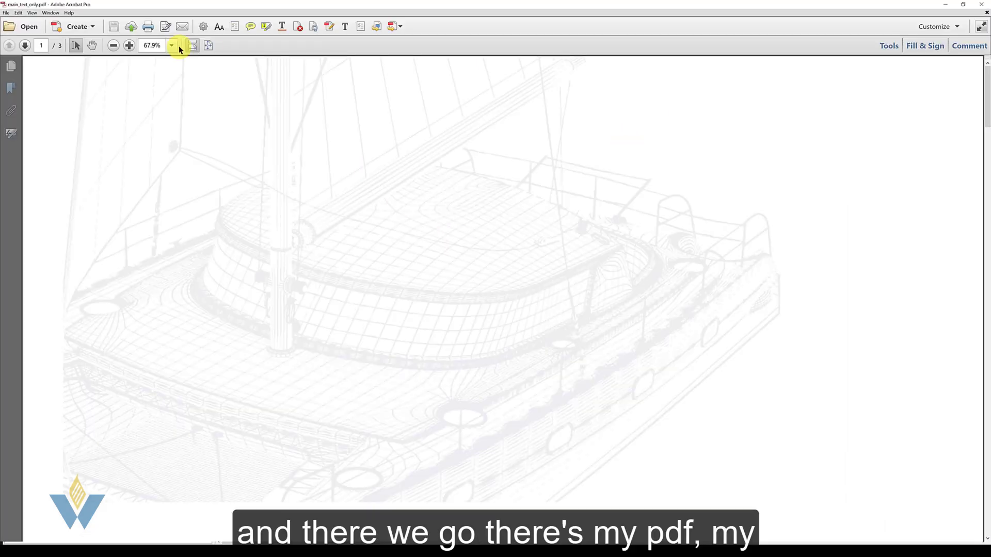
Apply the Fit Page on Open action to main_text_only.pdf and reopen it.
click(238, 30)
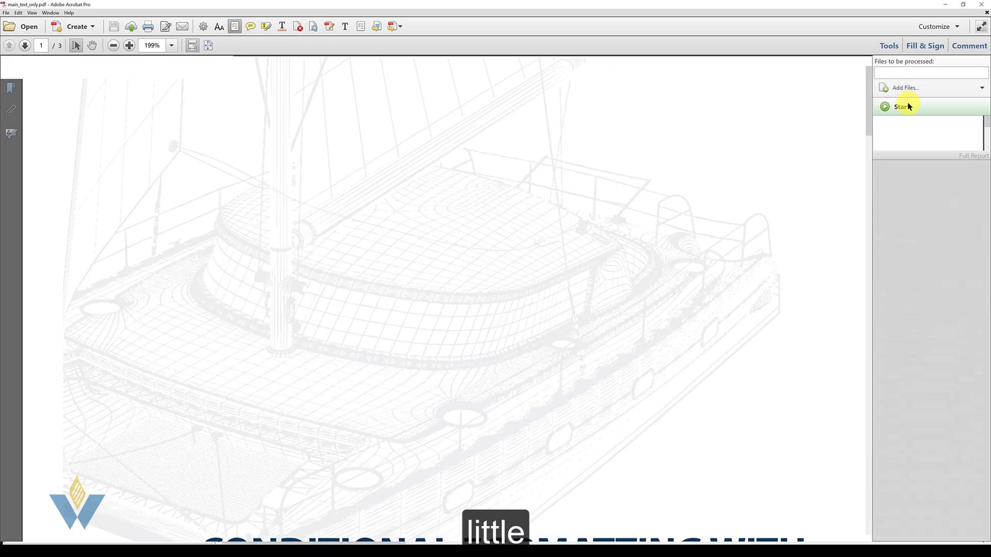
click(909, 106)
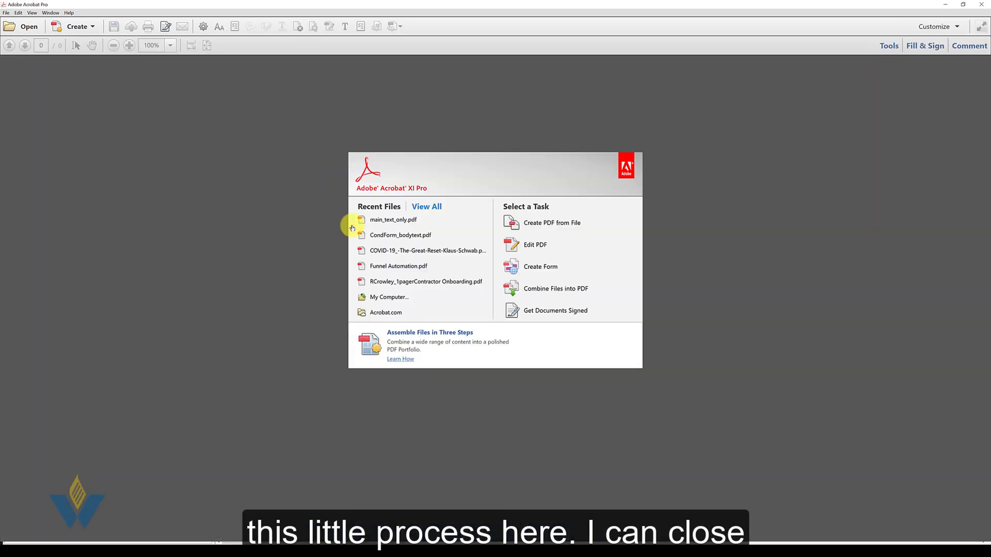
click(376, 219)
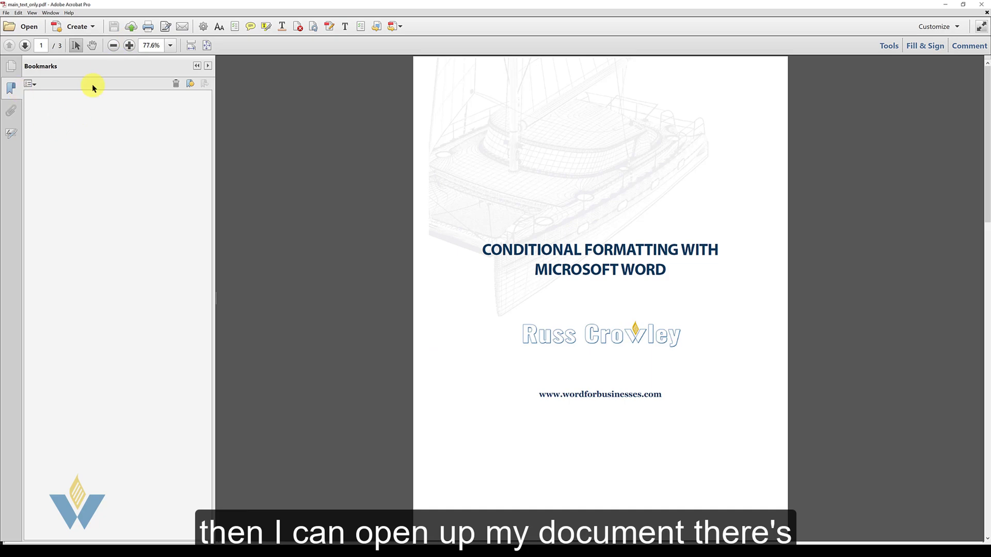
Scroll through the three PDF pages, hiding the empty bookmarks panel.
scroll(602, 225, down, 10)
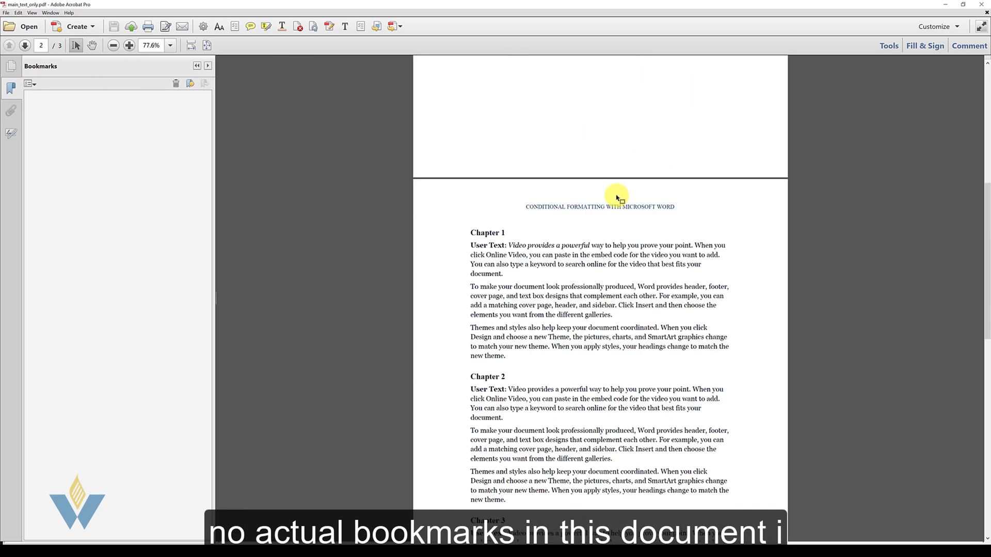
scroll(519, 155, down, 10)
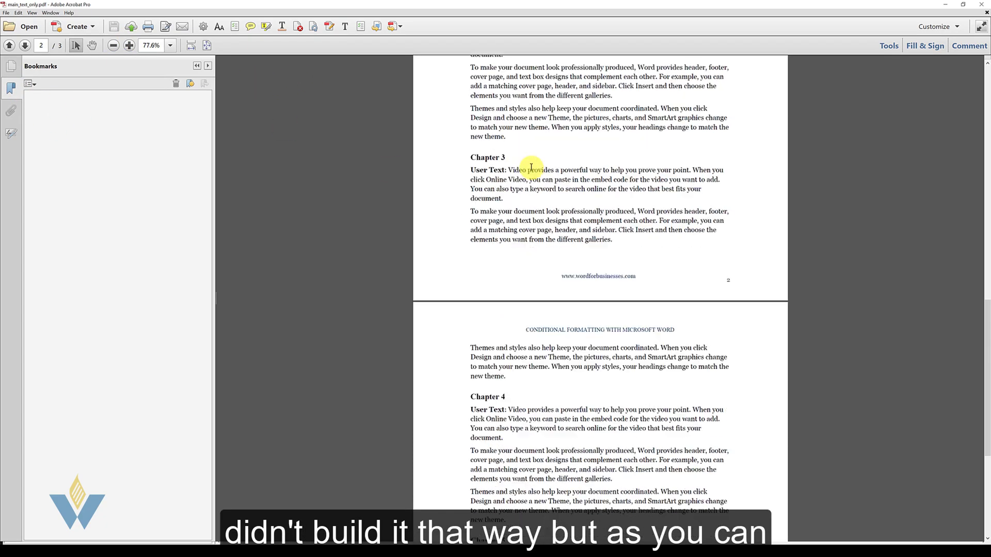
click(196, 66)
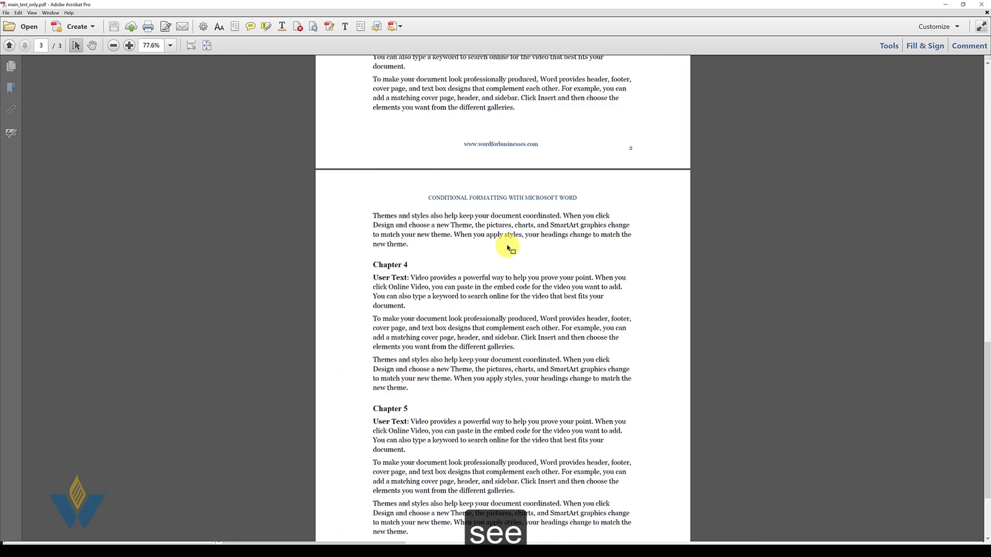
scroll(504, 253, down, 5)
scroll(396, 157, up, 8)
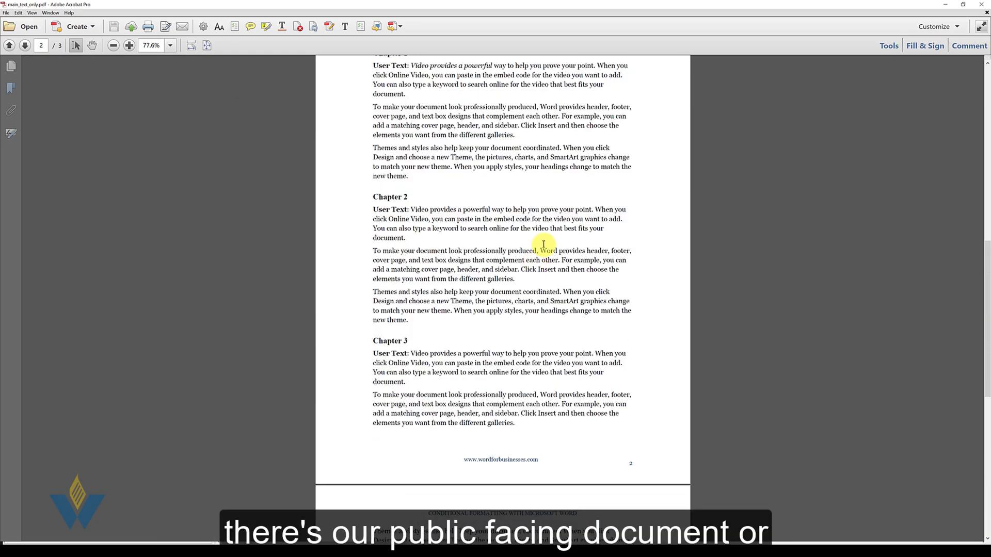
scroll(544, 250, down, 2)
scroll(544, 250, up, 3)
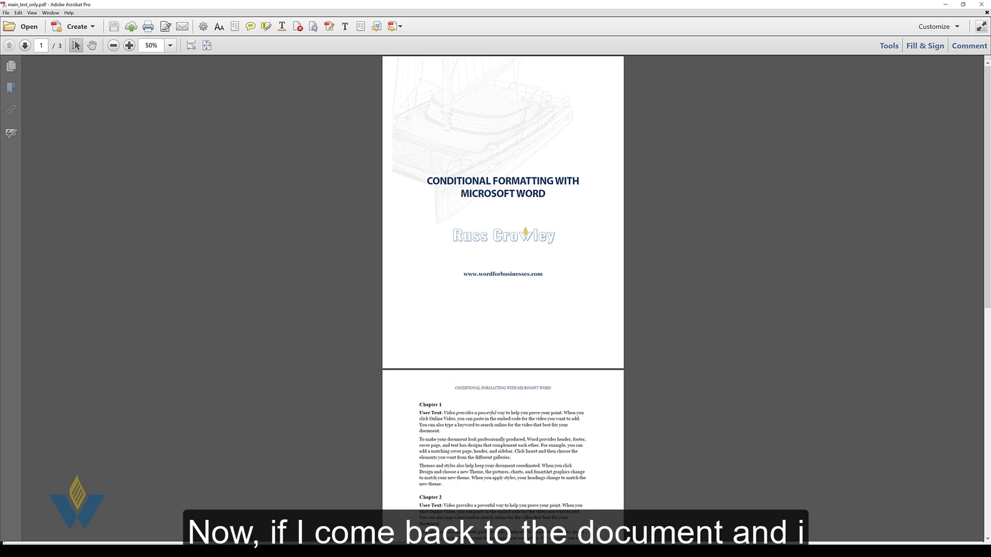
Back in Word, export the complete document as Complete-document.pdf.
key(alt+Tab)
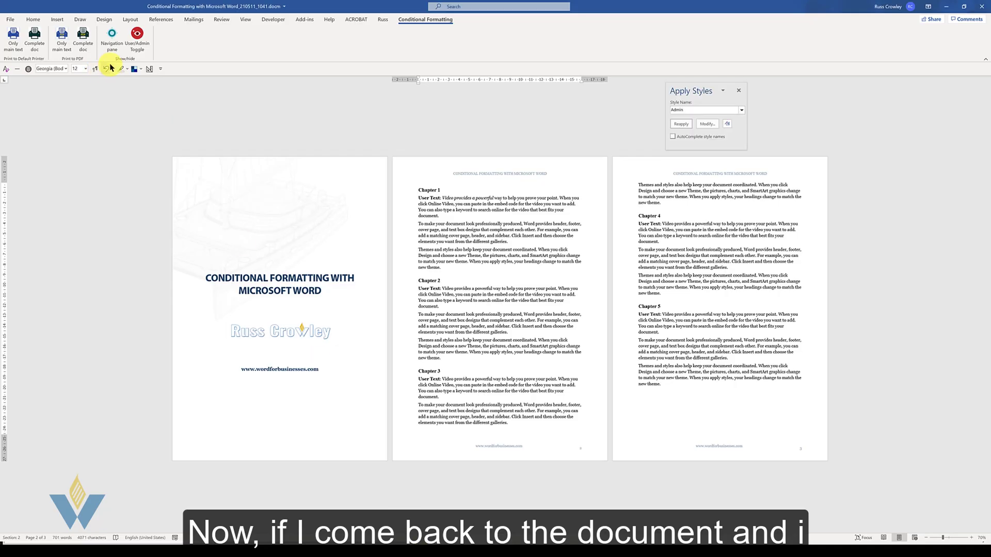
click(84, 40)
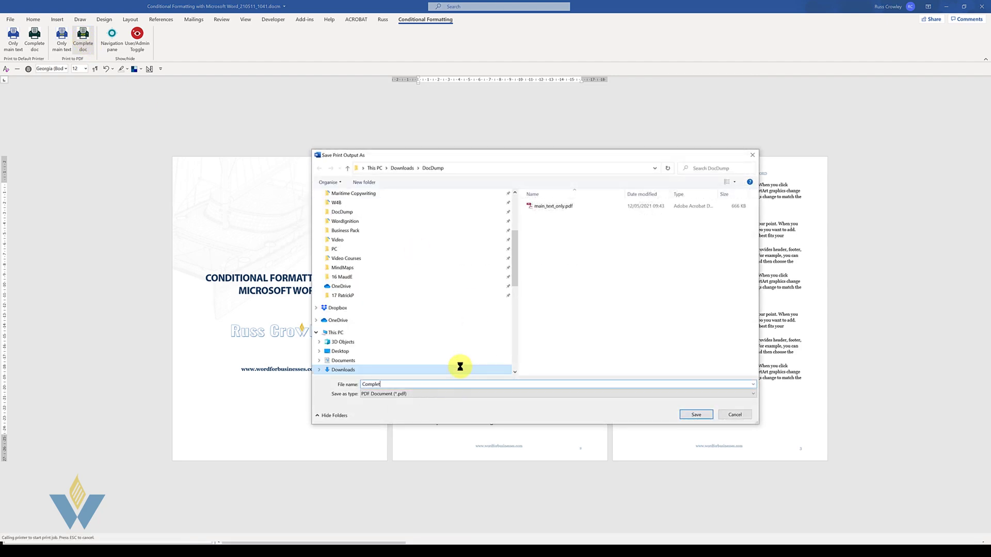
text(ment)
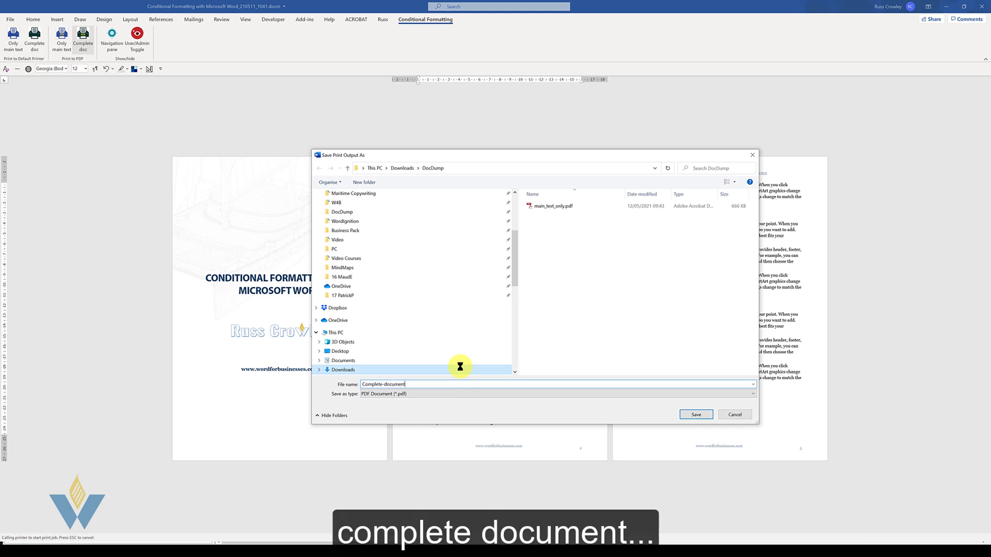
key(Return)
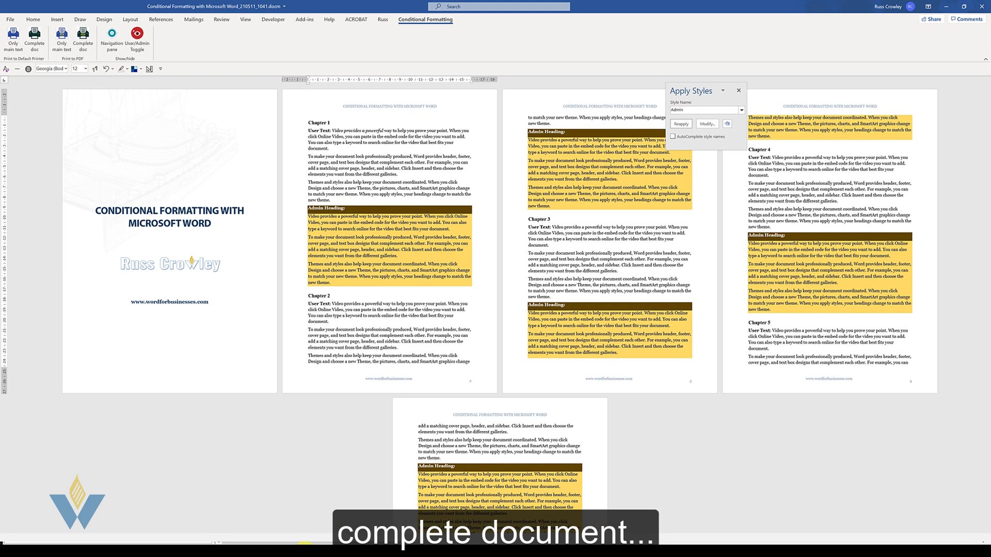
Open Complete-document.pdf in Acrobat and fit page 2 to the window.
click(305, 544)
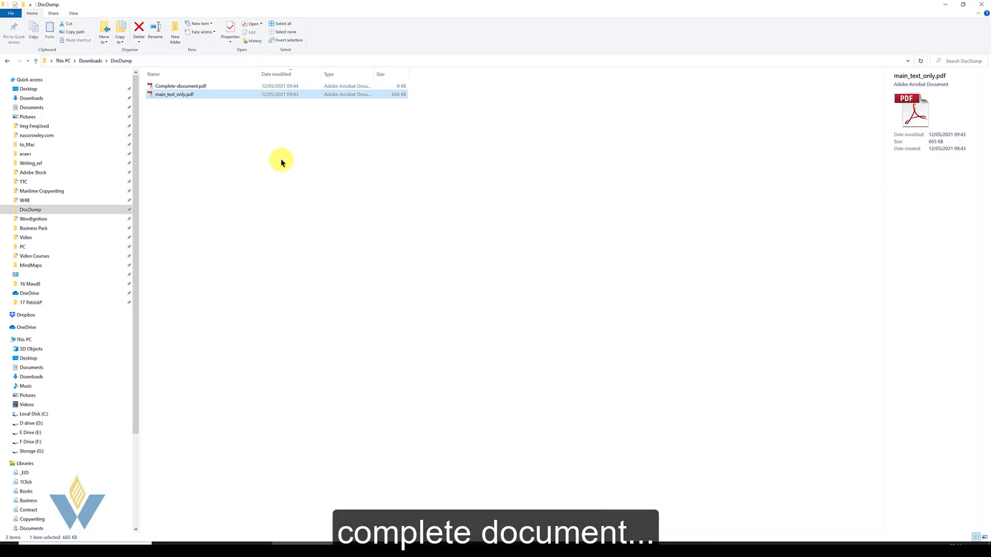
double_click(195, 85)
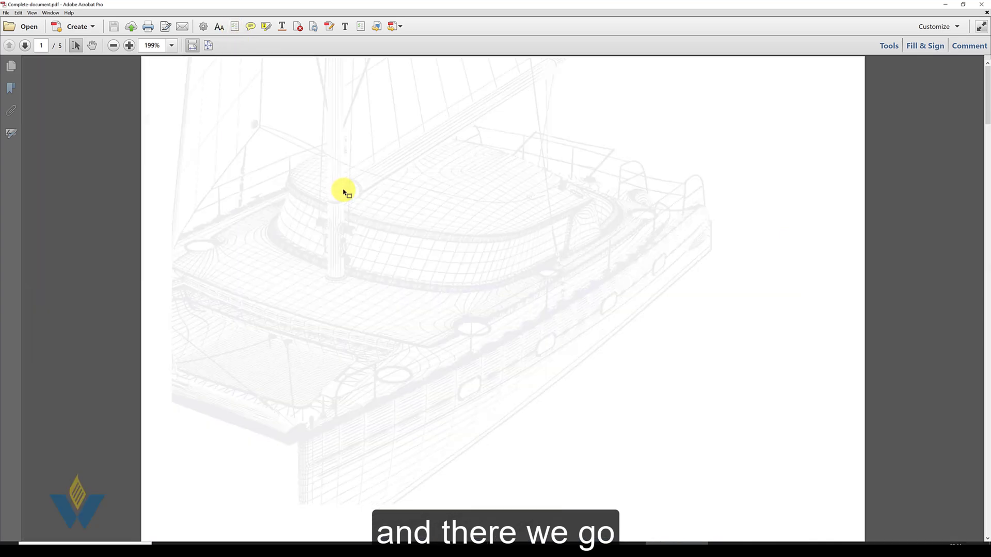
scroll(343, 191, down, 2)
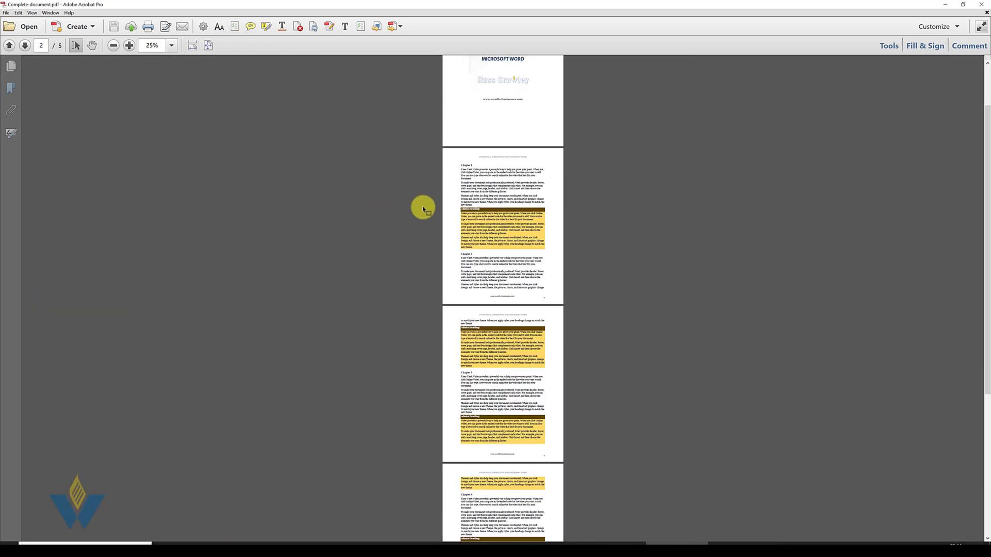
key(ctrl+0)
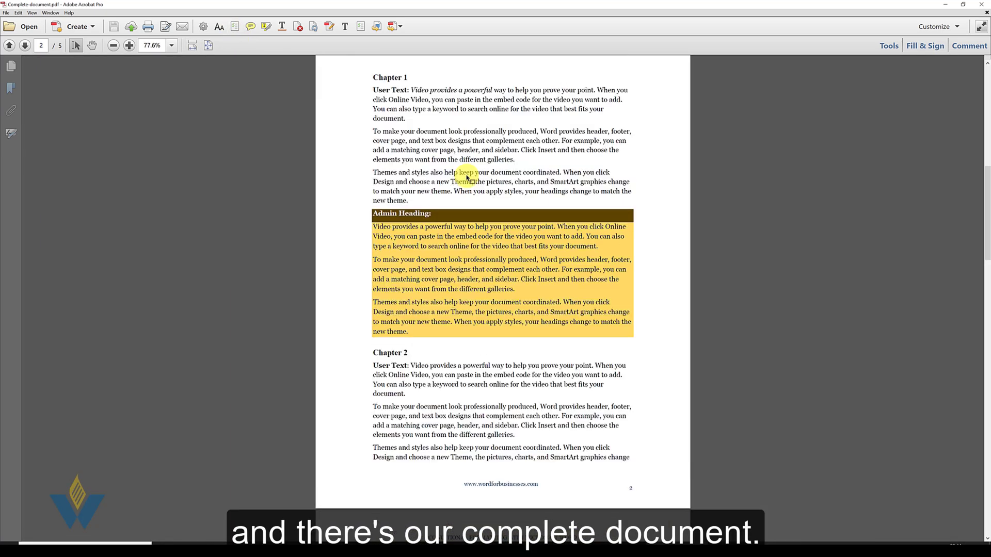
scroll(475, 175, up, 1)
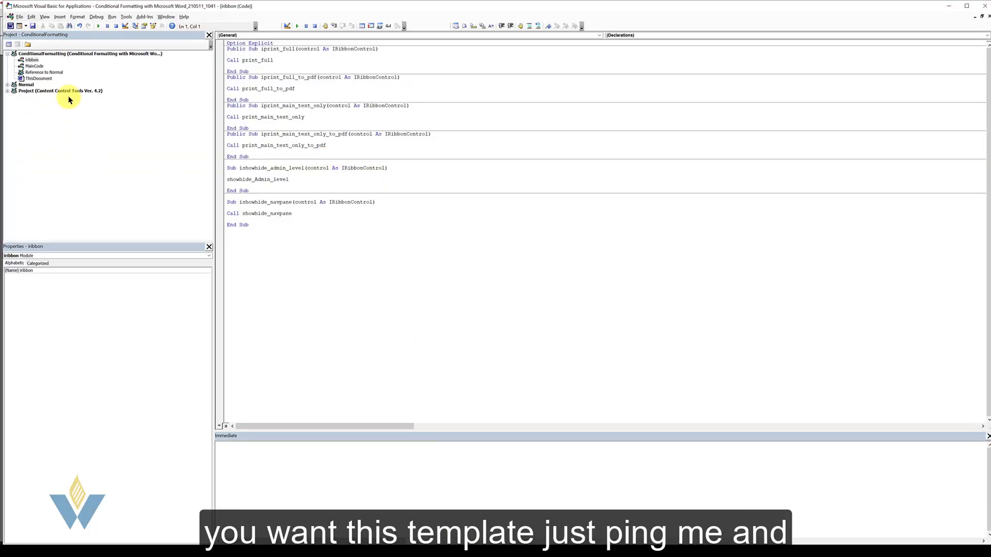
Open the MainCode module and inspect the If/ElseIf branches of showhide_Admin_level.
double_click(34, 66)
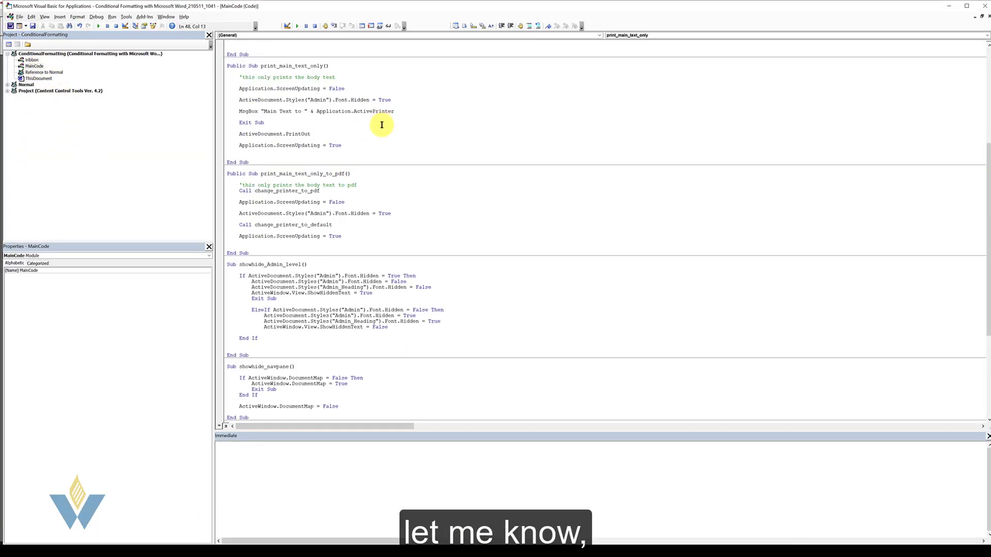
scroll(382, 125, up, 10)
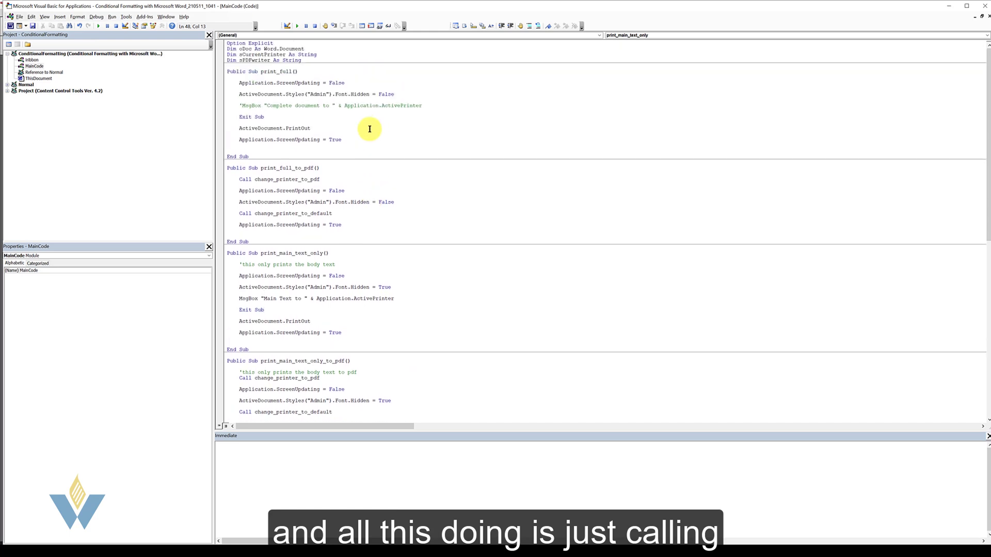
scroll(366, 132, down, 10)
click(284, 284)
double_click(328, 276)
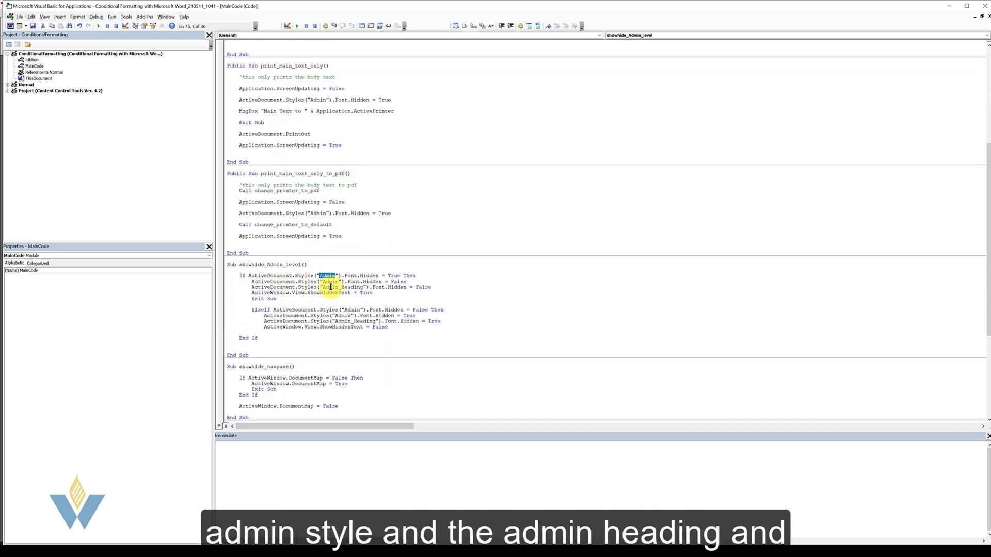
click(382, 275)
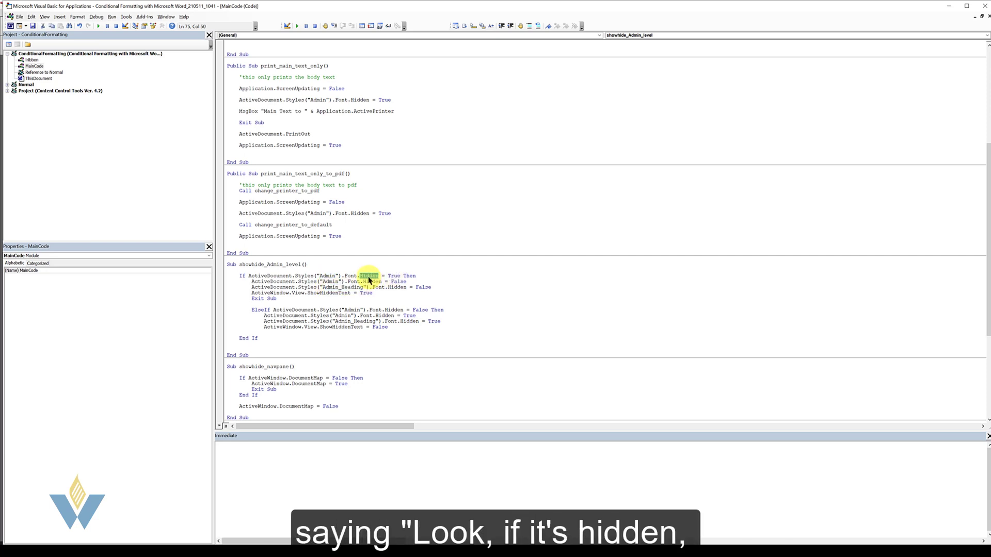
click(384, 286)
drag(374, 293, 320, 278)
drag(387, 311, 404, 326)
click(403, 325)
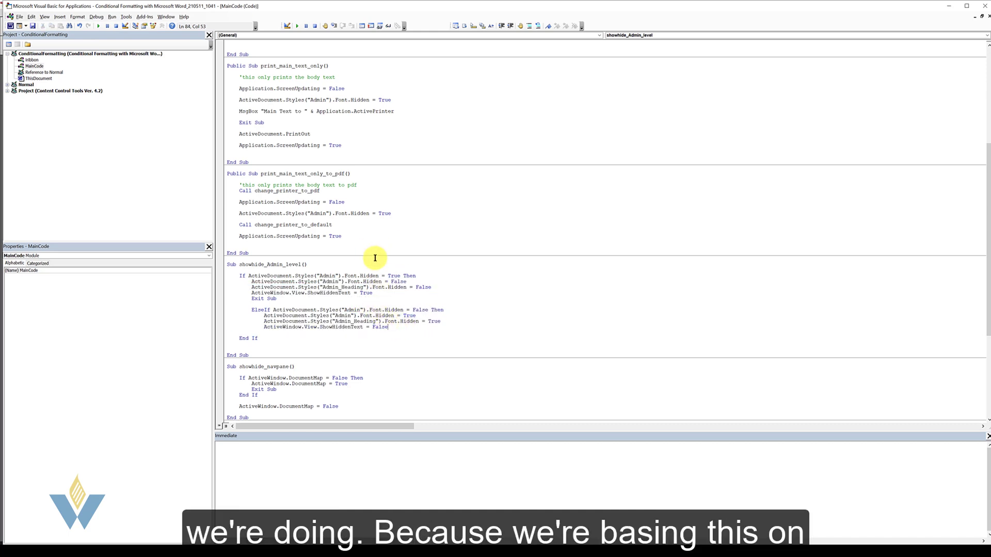
Duplicate the Admin_Heading Font.Hidden = False line on a new line below it.
drag(339, 285, 257, 285)
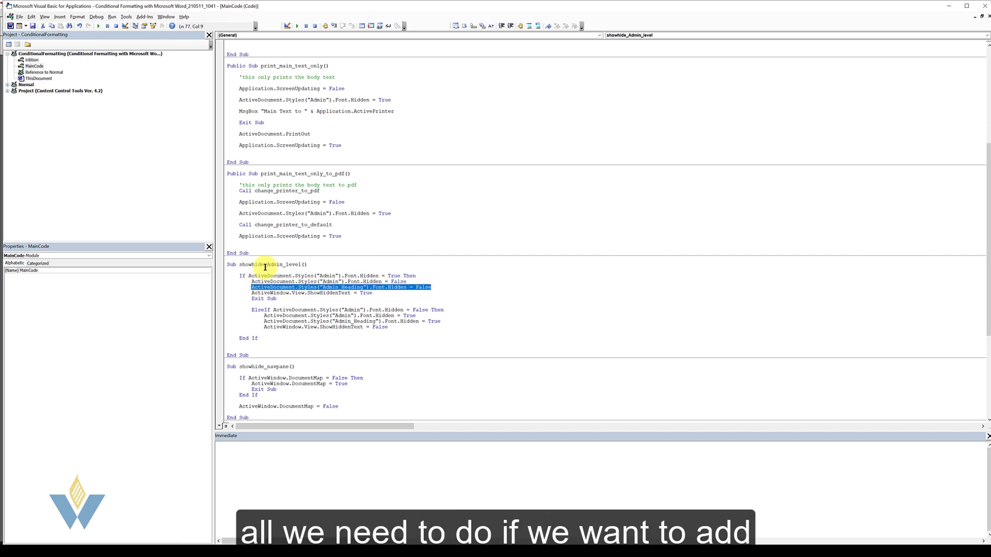
key(End)
key(Return)
text(ActiveDocument.Styles("Admin_Heading").Font.Hidden = False)
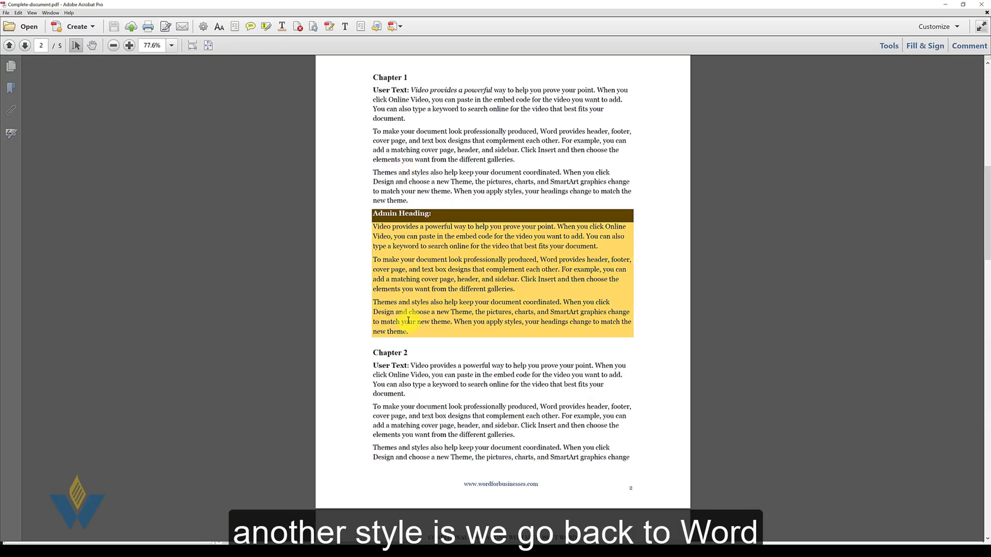
Add a new paragraph after Chapter 1's admin text and start creating a new style.
key(alt+Tab)
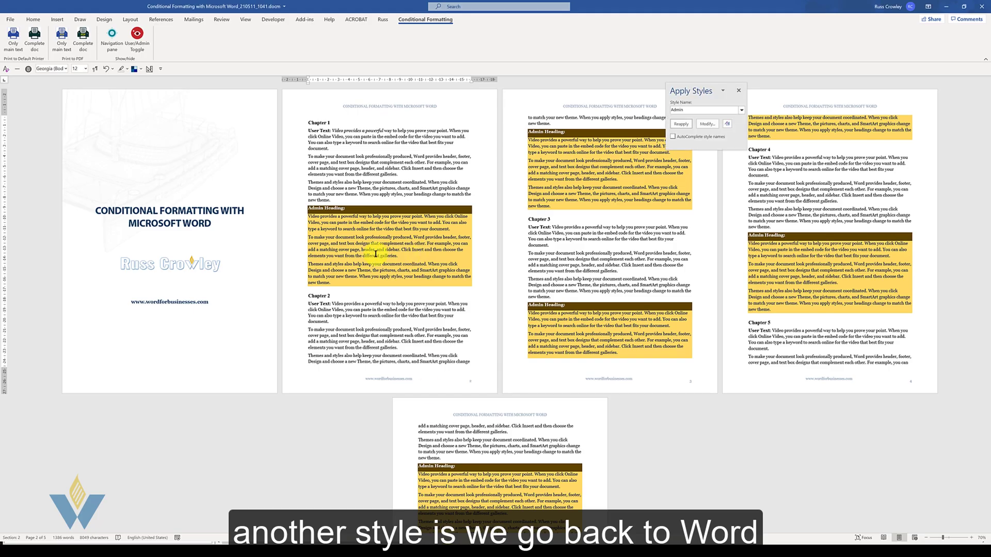
click(342, 286)
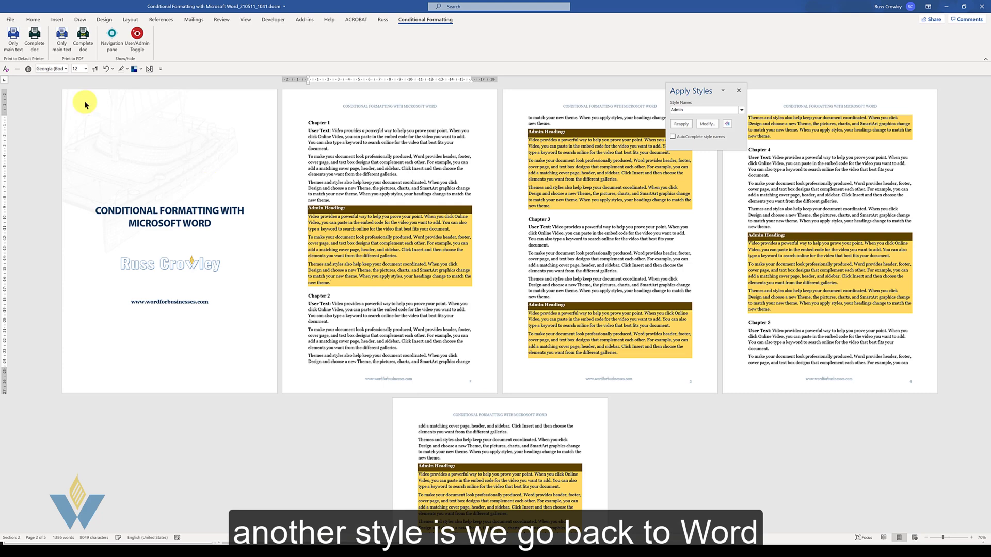
click(36, 19)
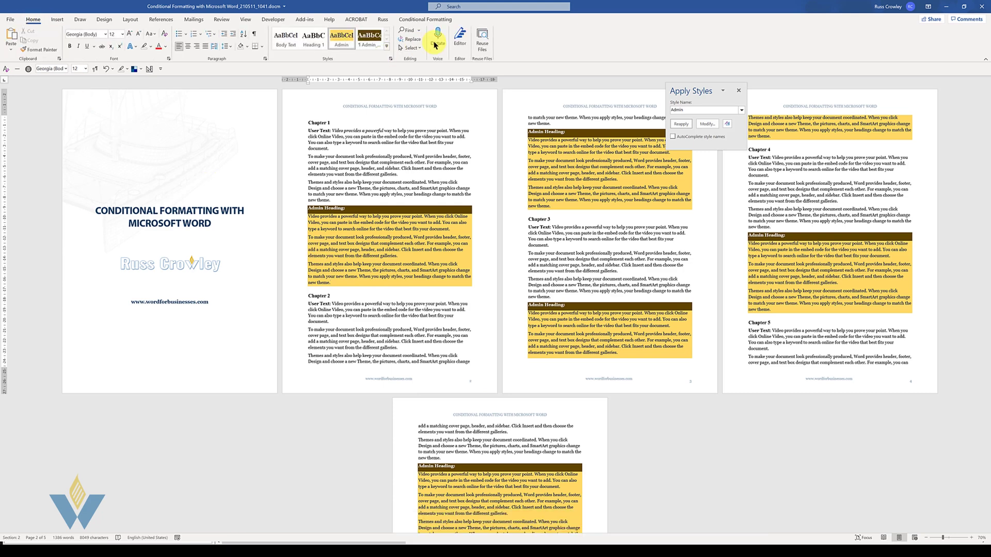
click(387, 47)
click(386, 49)
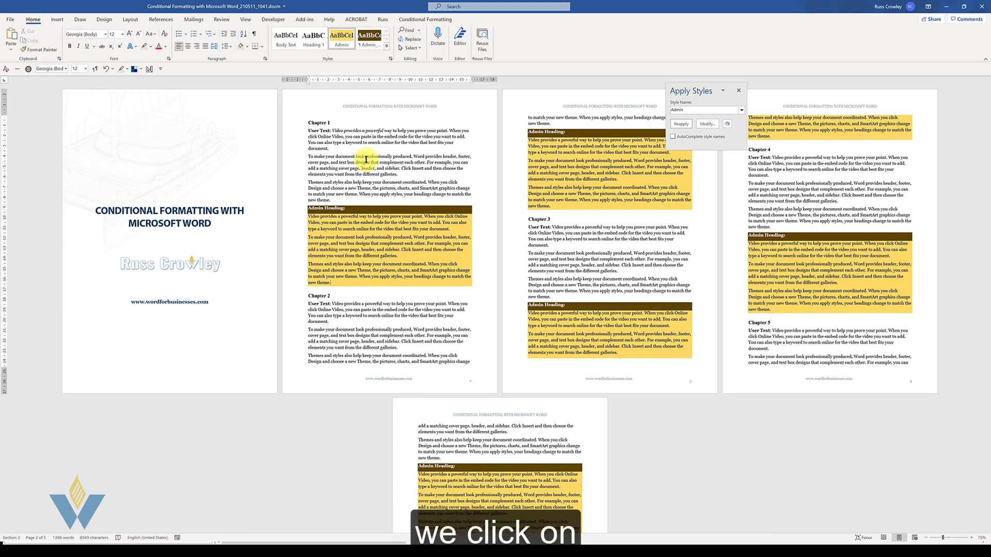
key(Return)
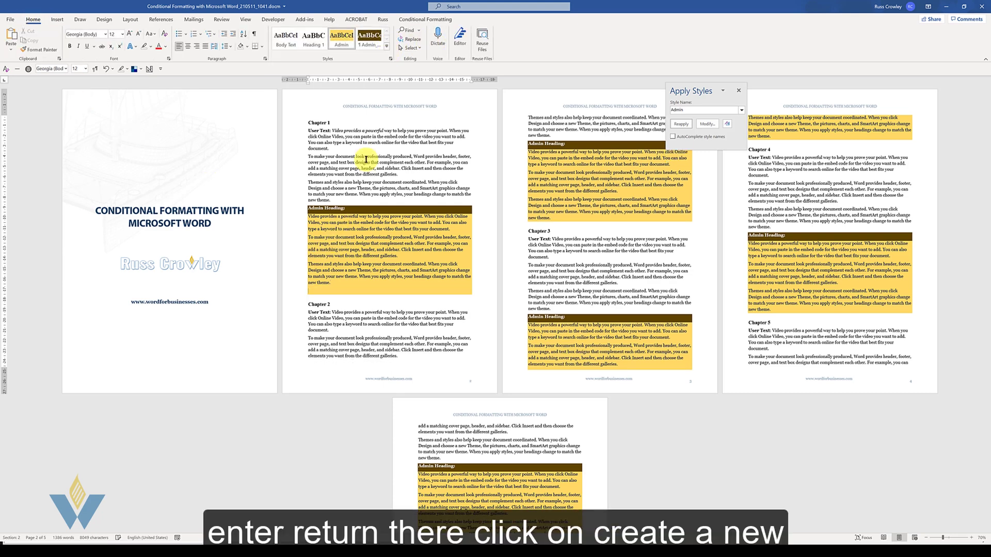
click(387, 50)
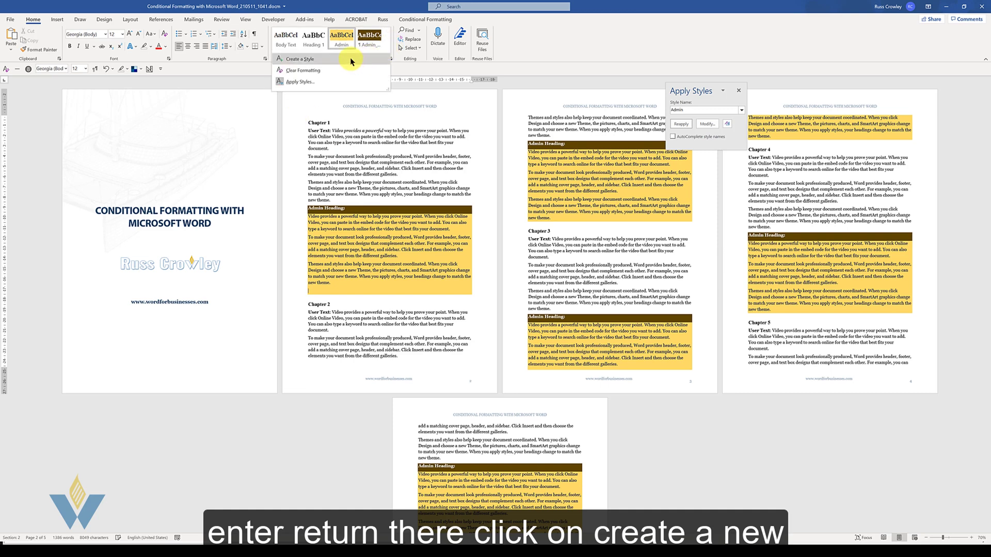
click(299, 59)
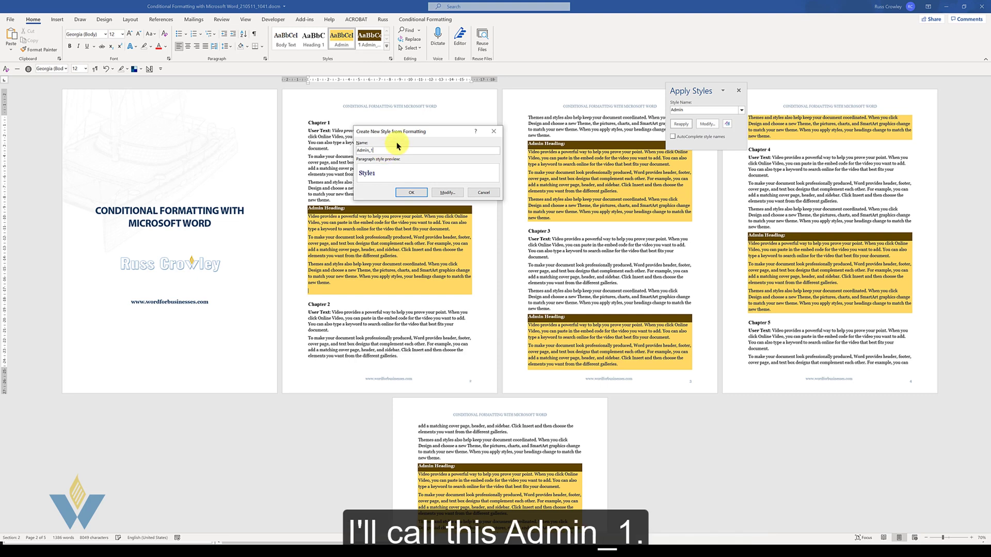
Give the new Admin_1 style light turquoise shading through Modify > Format > Border and save it.
click(447, 192)
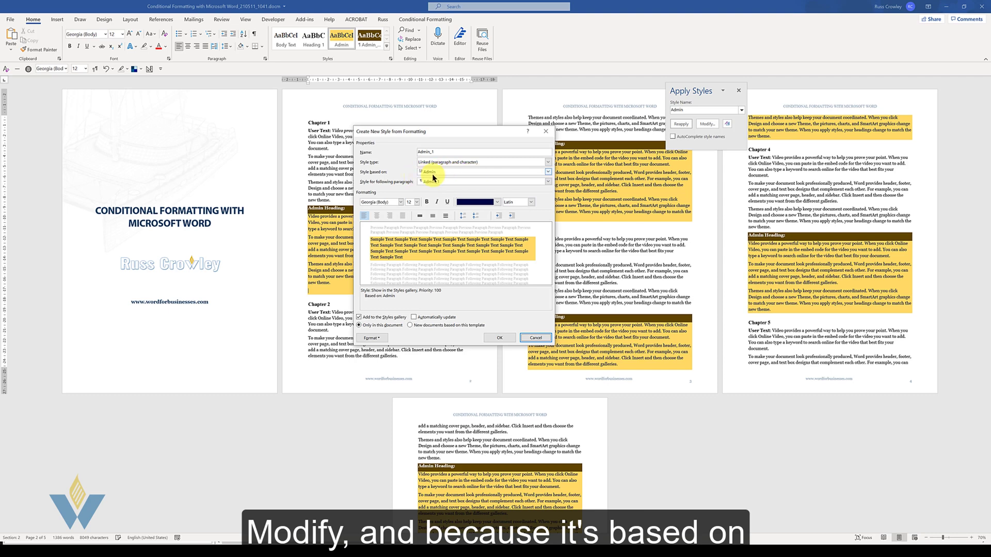
click(474, 202)
click(373, 339)
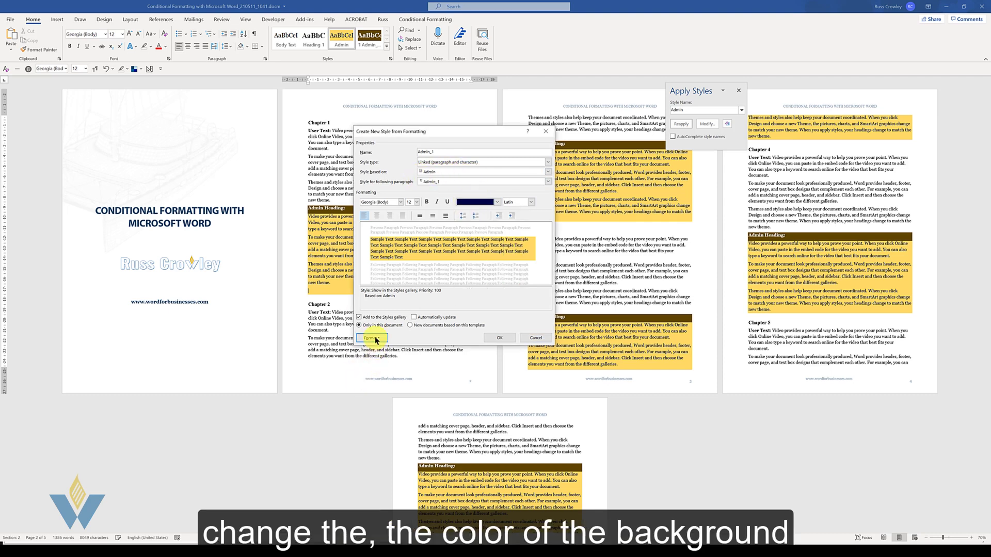
click(372, 338)
click(389, 376)
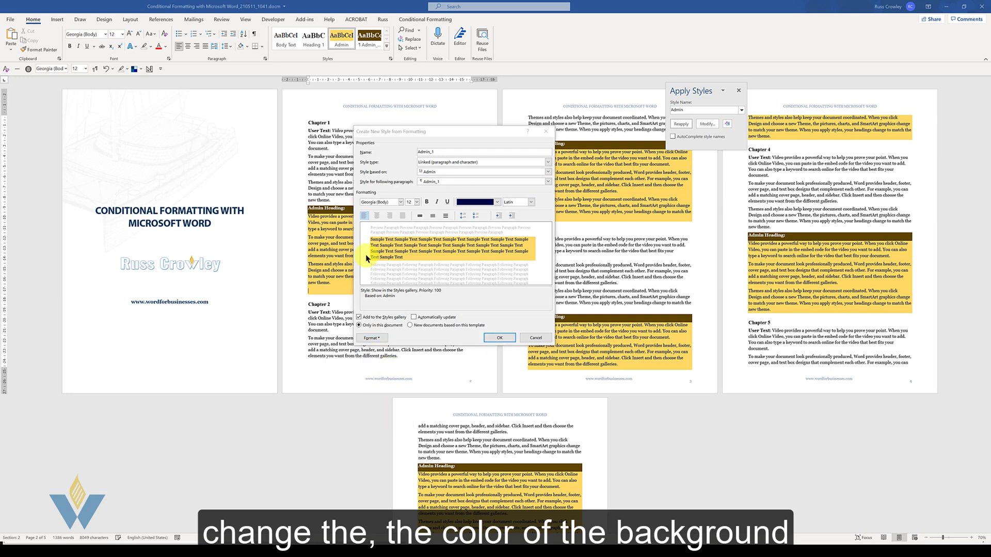
click(578, 214)
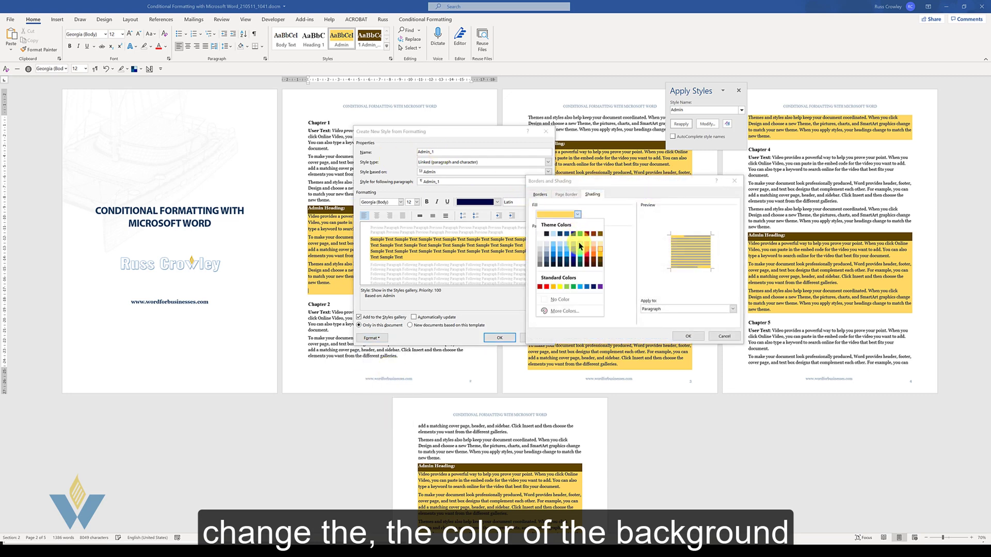
click(579, 244)
click(687, 337)
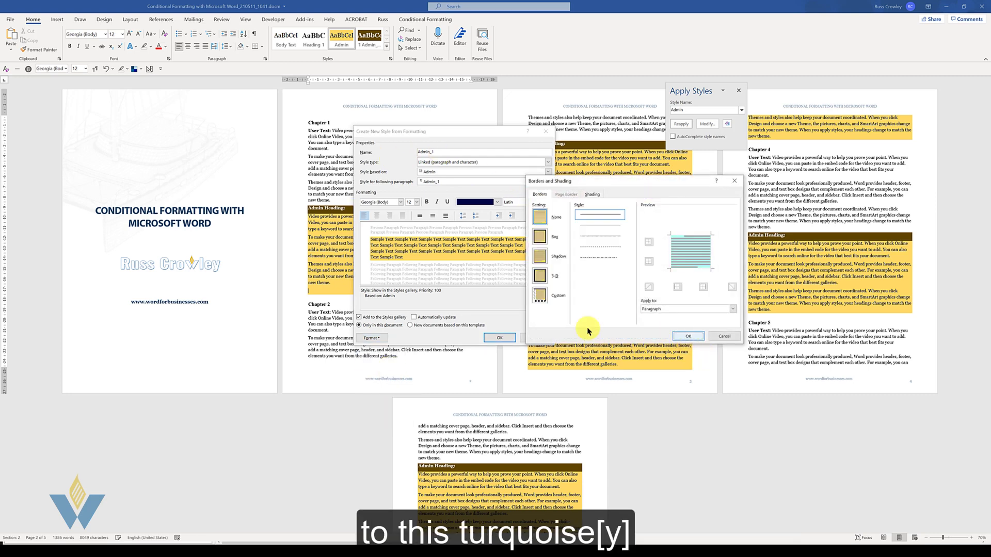
click(493, 337)
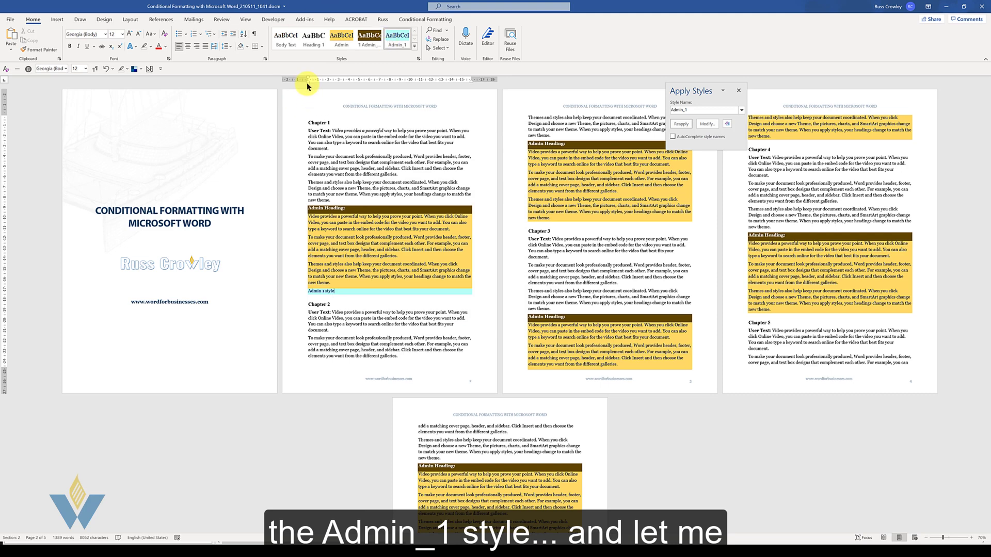
Indent the Admin 1 style paragraph to 1.5 and update the Admin_1 style to match it.
drag(307, 82, 323, 82)
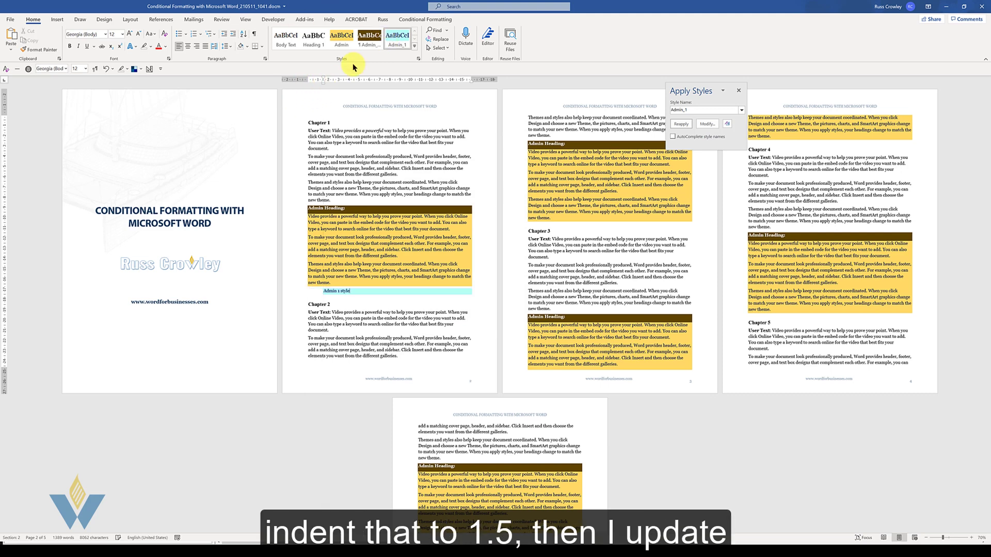
right_click(400, 38)
click(429, 46)
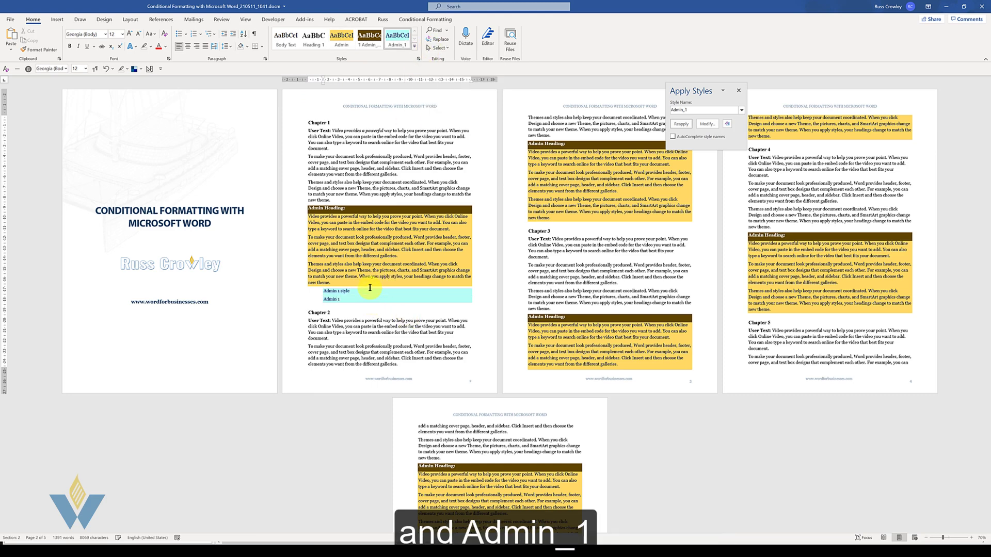
right_click(397, 38)
key(Escape)
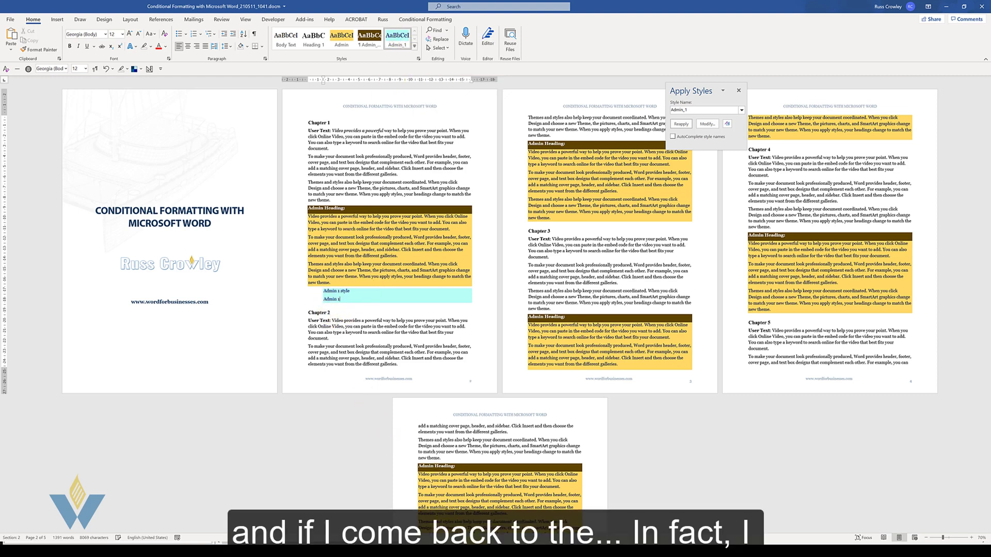
Test the User/Admin Toggle, hiding and showing the Admin text twice.
click(377, 258)
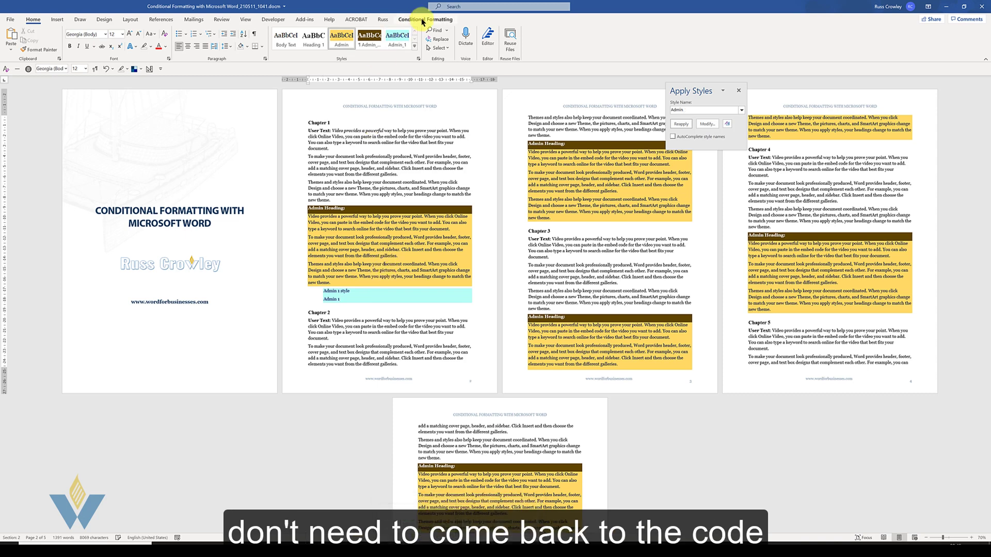
click(420, 19)
click(138, 40)
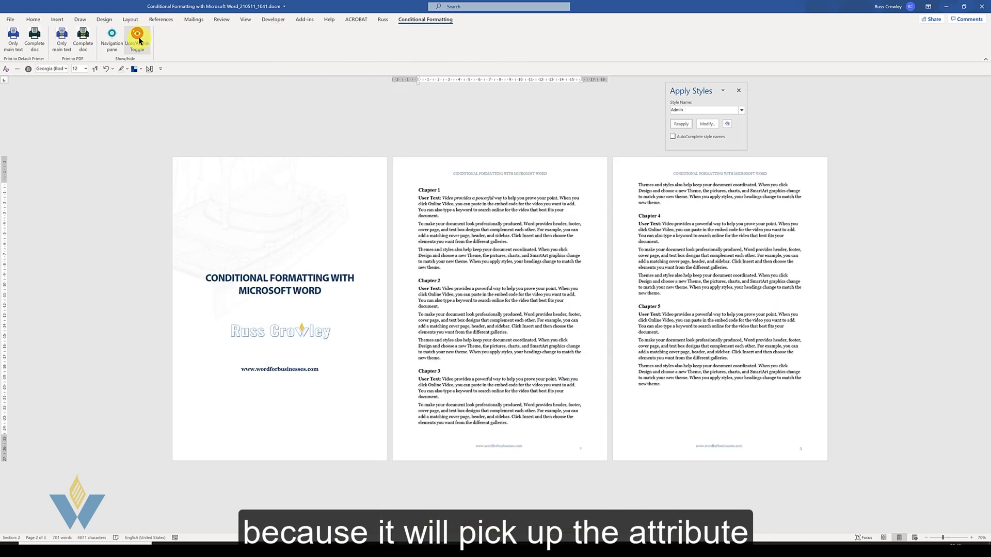
click(138, 40)
click(139, 39)
click(138, 40)
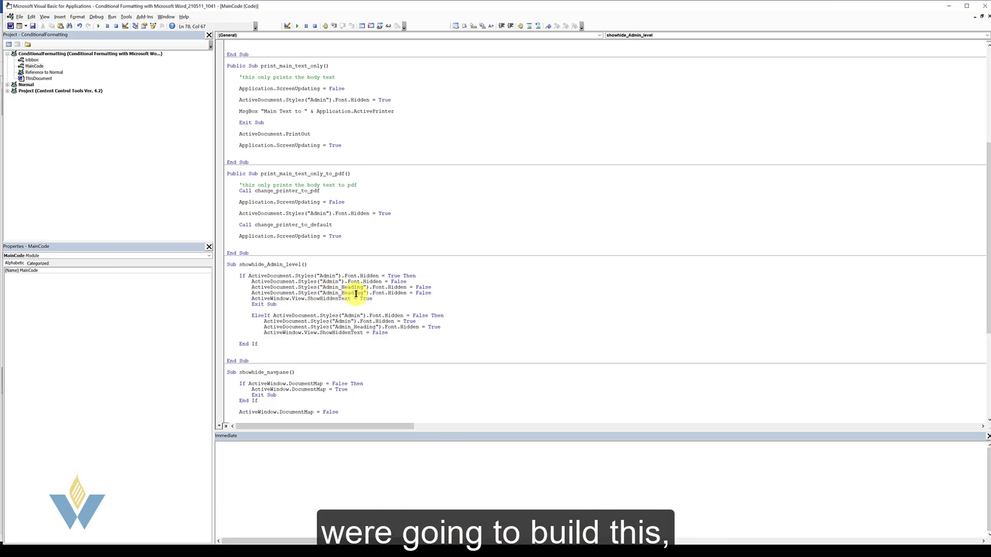
Change the copied macro line to Admin_1 and paste it into the ElseIf branch under Admin_Heading.
text(1)
drag(420, 293, 251, 292)
key(ctrl+c)
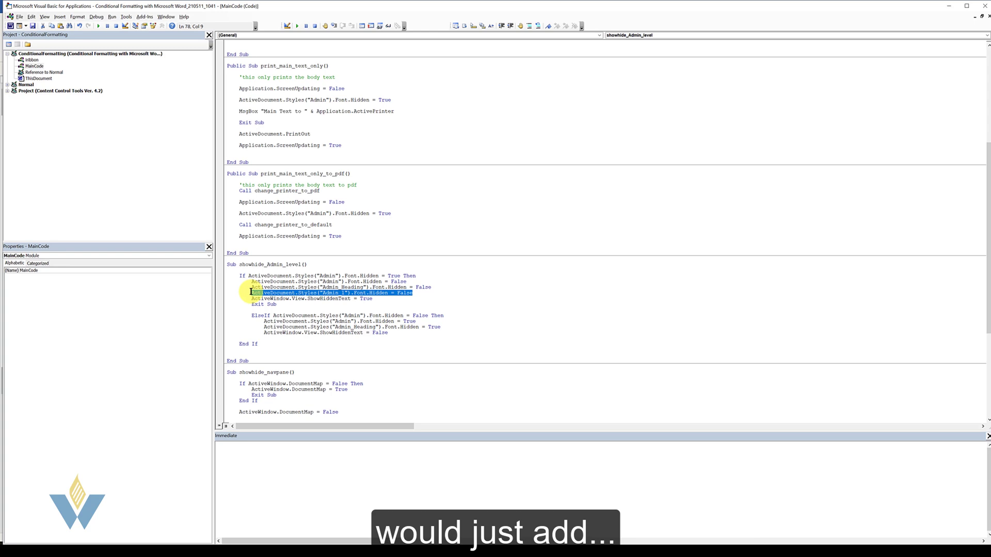
click(443, 326)
key(Return)
key(ctrl+v)
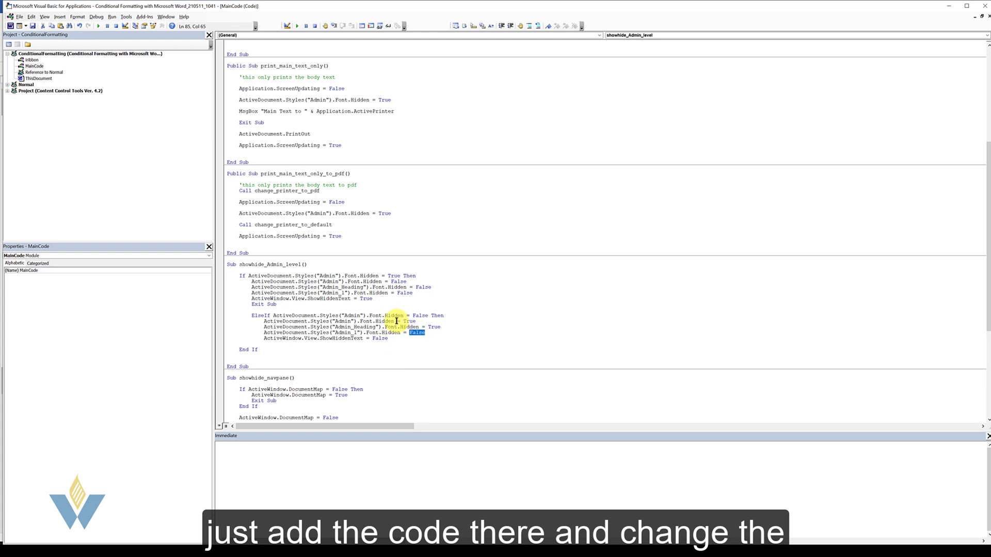
Set the pasted line's Hidden value to True, then hide the Admin and Admin_1 text in Word.
text(True)
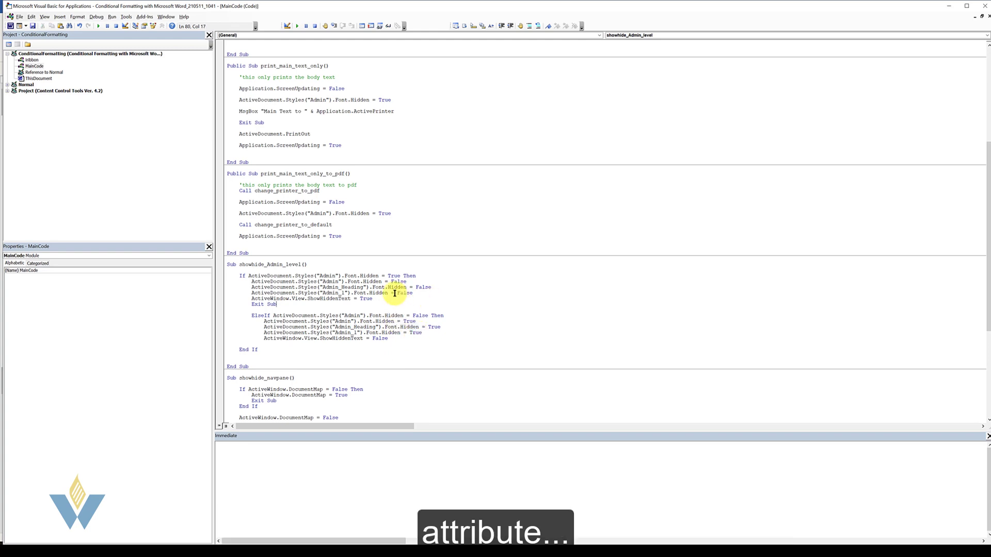
key(alt+F11)
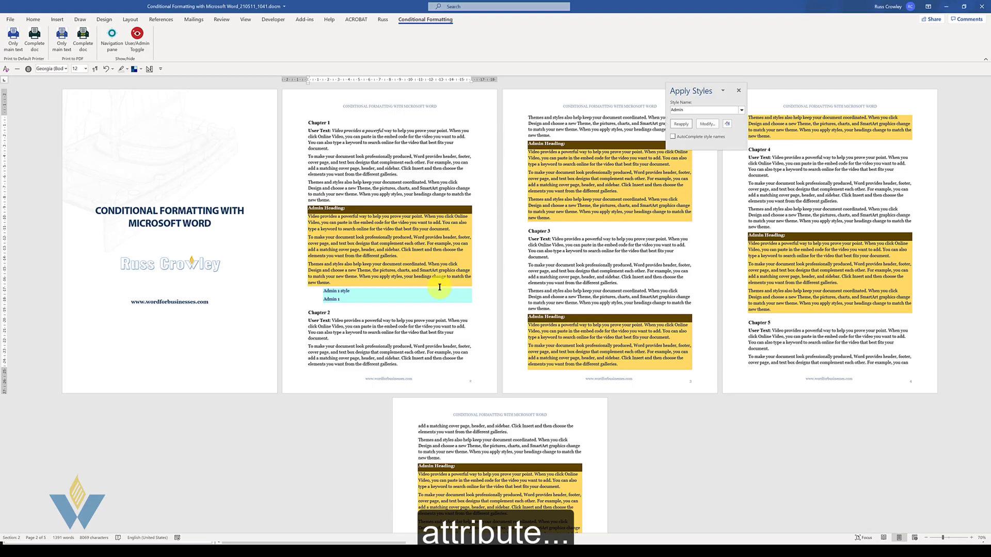
click(137, 35)
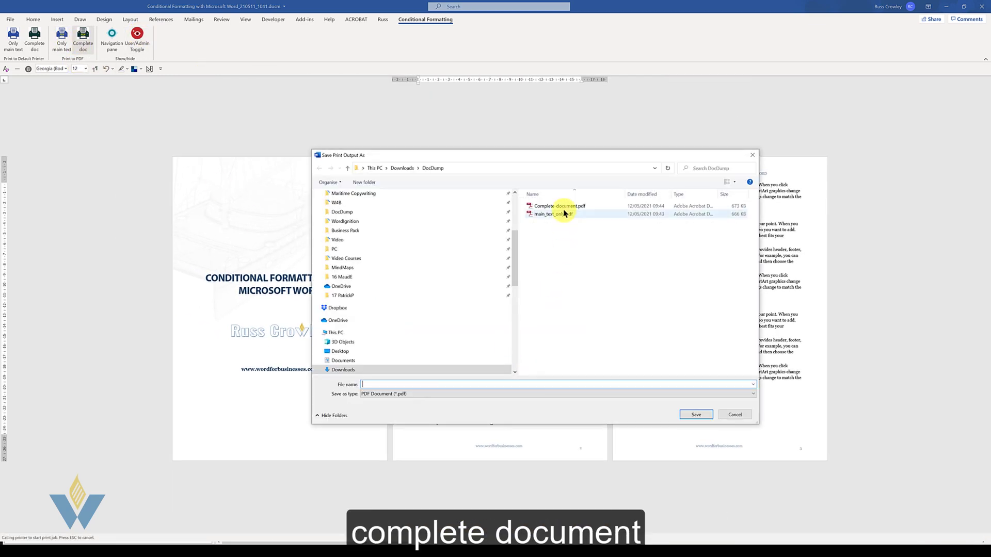
Export the complete document to PDF as Complete-document2.pdf.
click(560, 205)
click(409, 383)
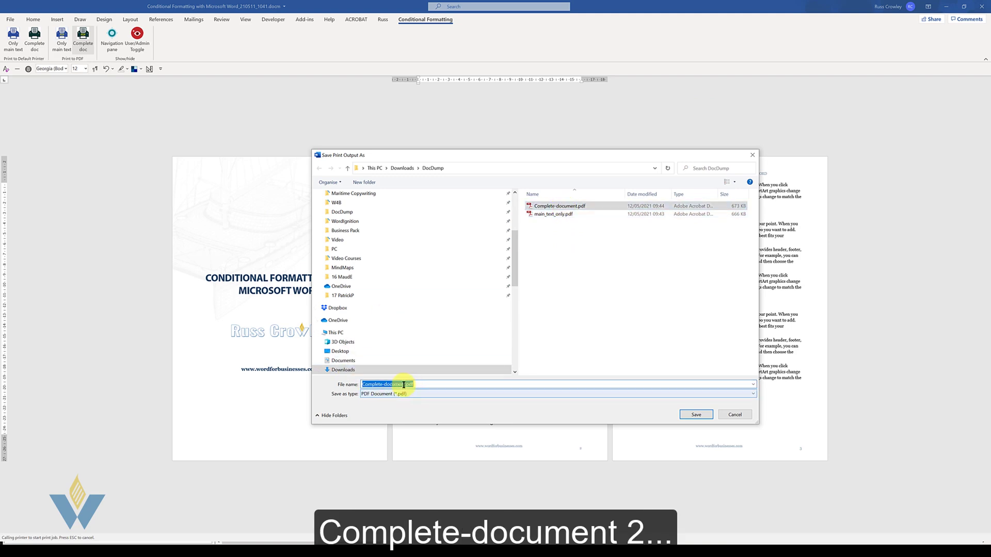
text(2)
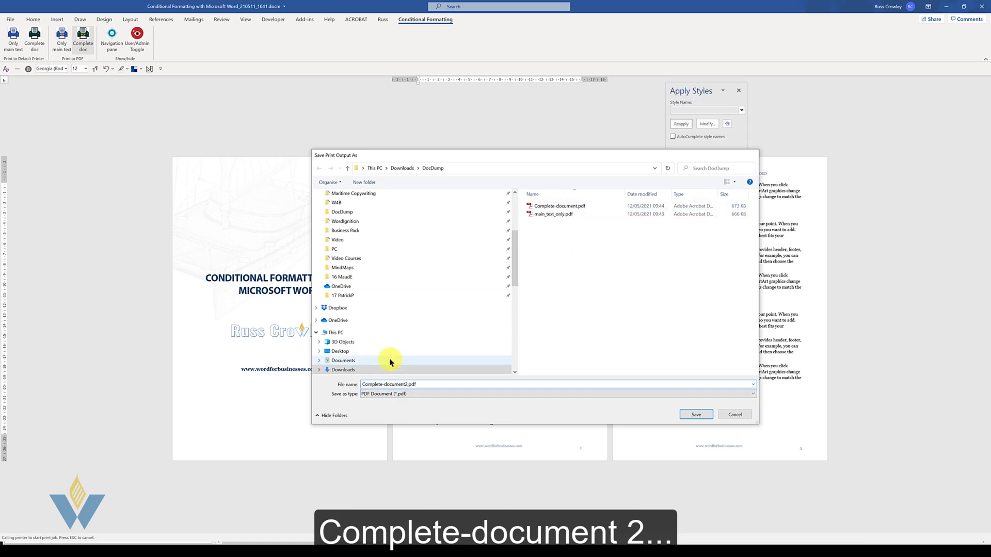
key(Return)
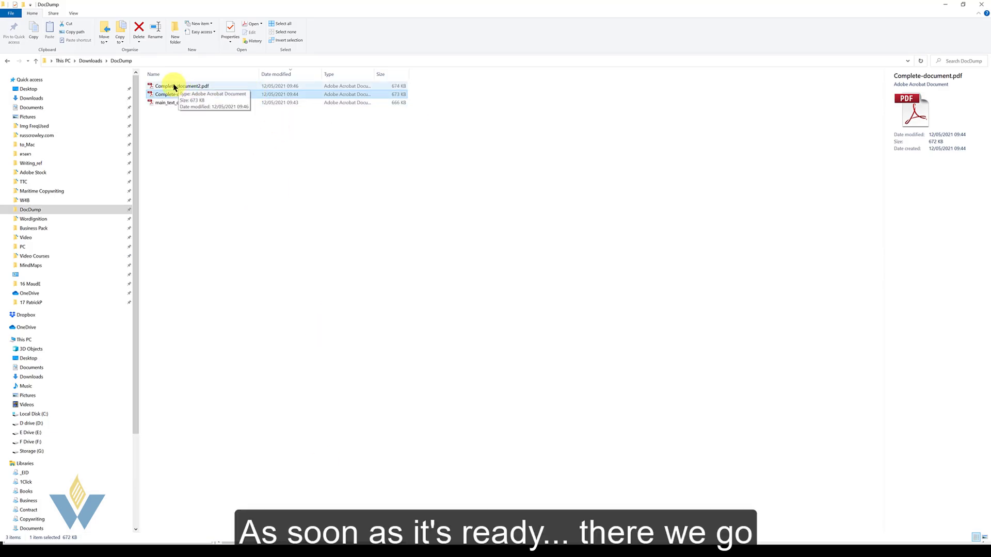
Open Complete-document2.pdf and scroll to page 2 to check the Admin_1 lines.
click(179, 86)
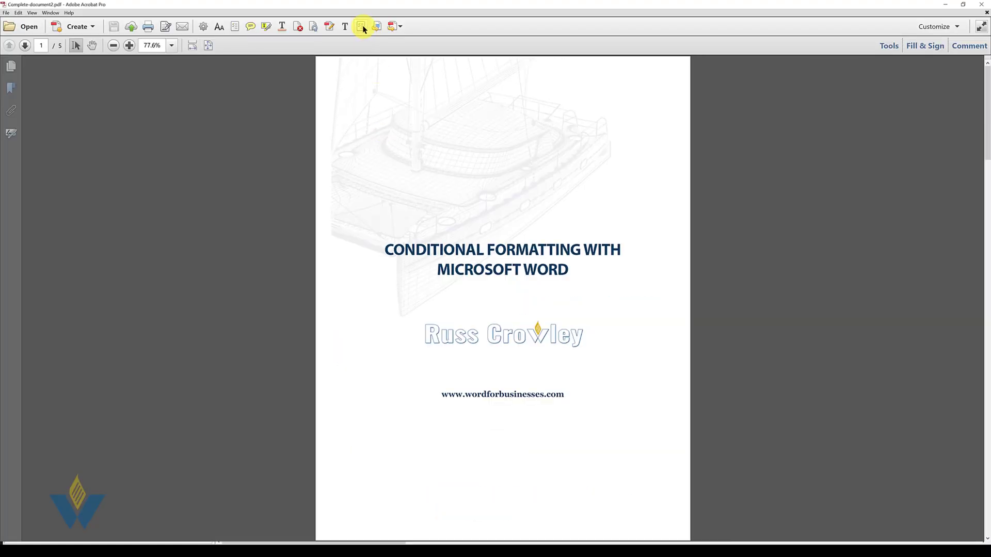
scroll(358, 267, down, 12)
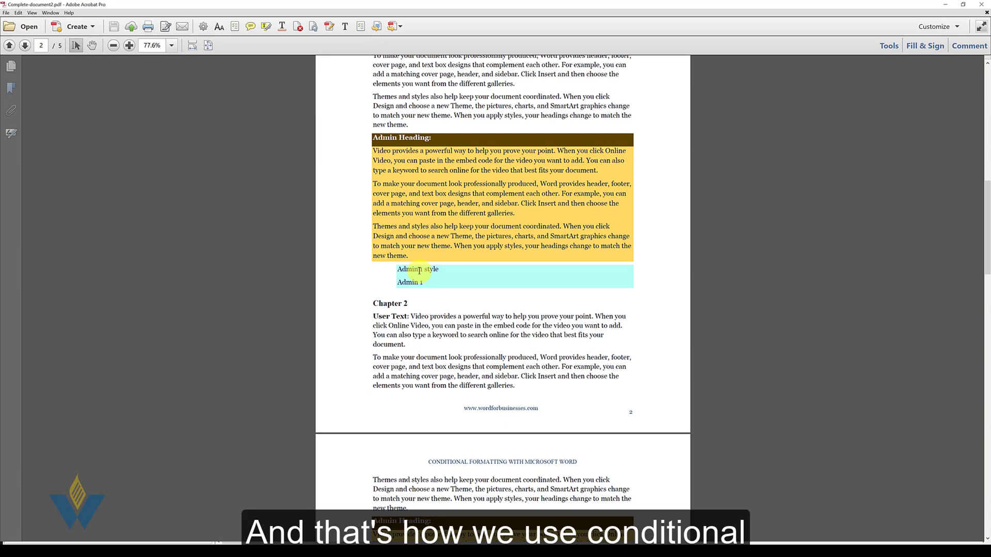